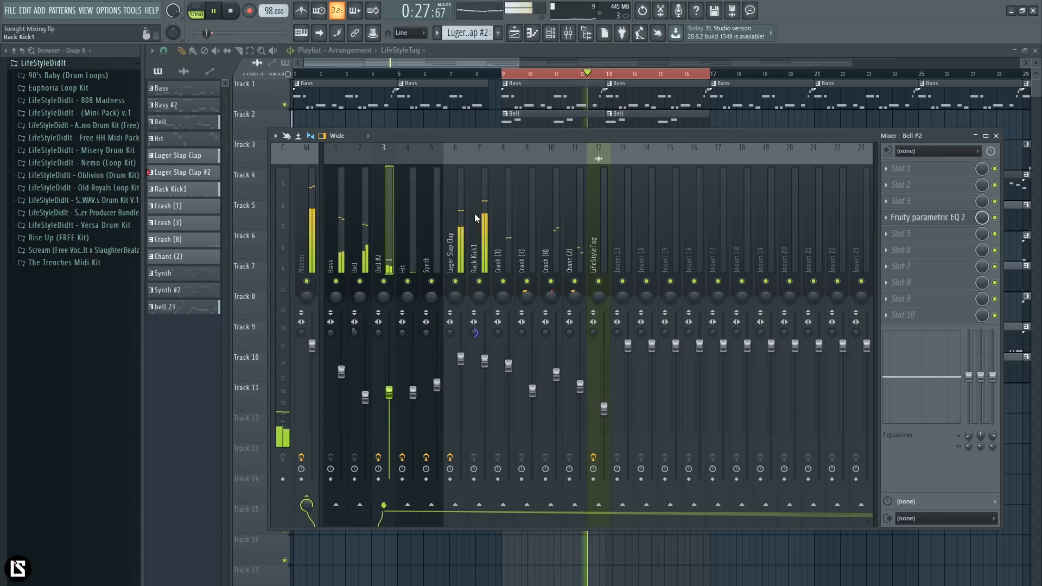
# Select the Bass mixer track, play it within the full mix, and solo it to audition it alone.
pyautogui.press('space')
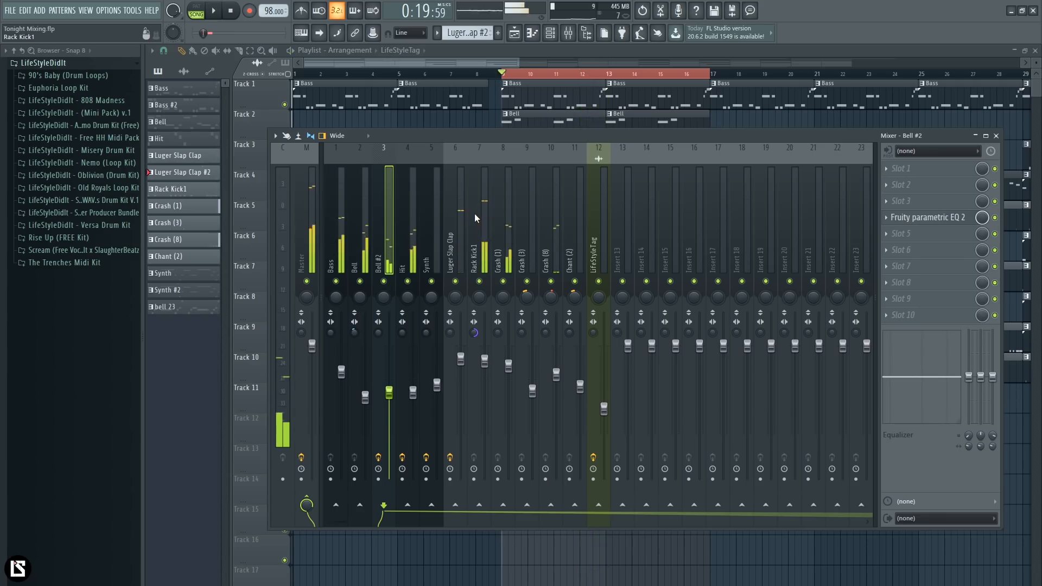
pyautogui.click(341, 232)
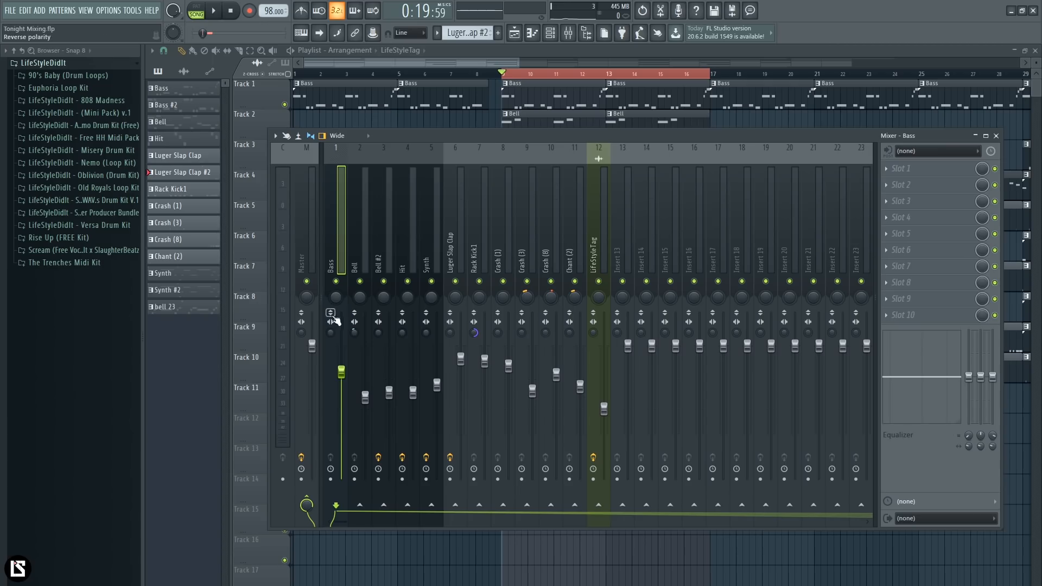
pyautogui.press('space')
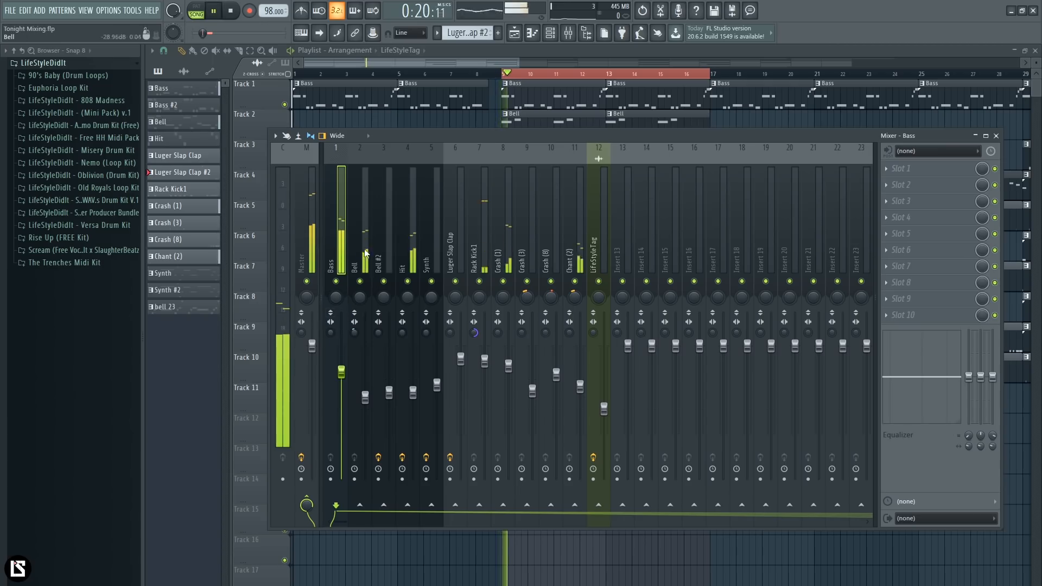
pyautogui.press('space')
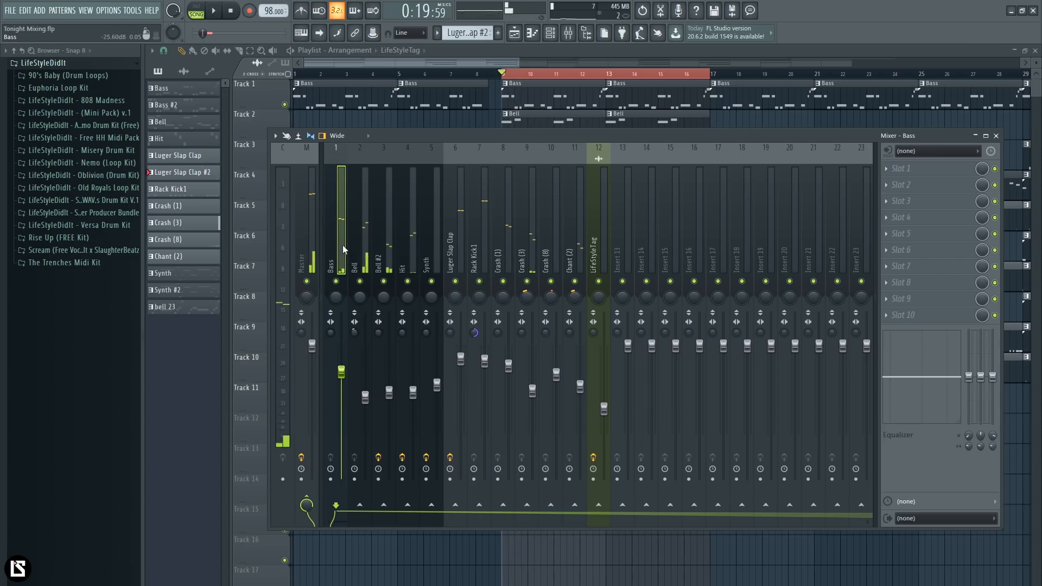
pyautogui.rightClick(336, 281)
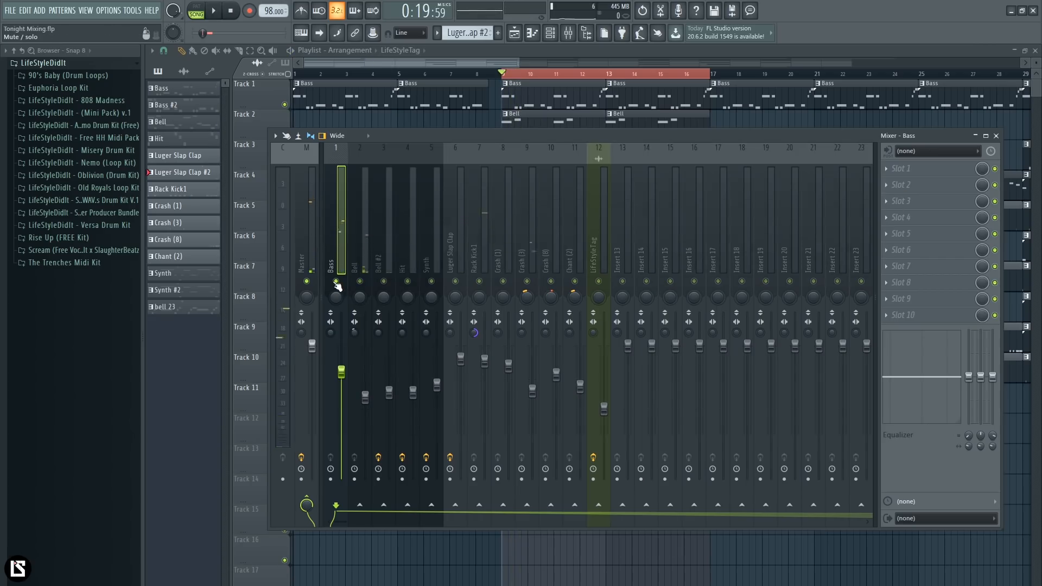
pyautogui.press('space')
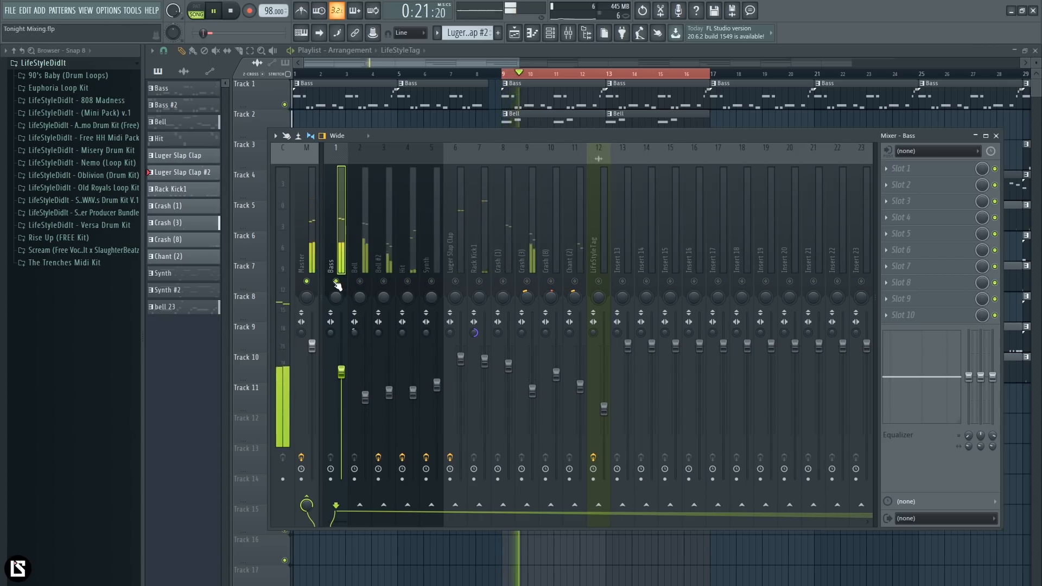
pyautogui.press('space')
# Load Decapitator into effect slot 2 of the Bass track and raise its Drive during playback.
pyautogui.click(902, 184)
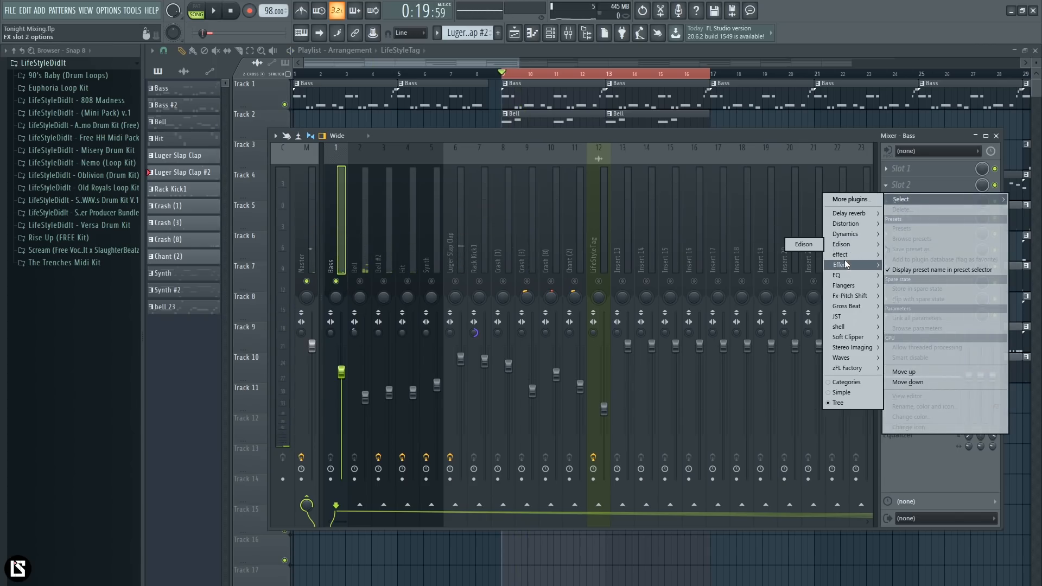
pyautogui.moveTo(848, 254)
pyautogui.click(771, 265)
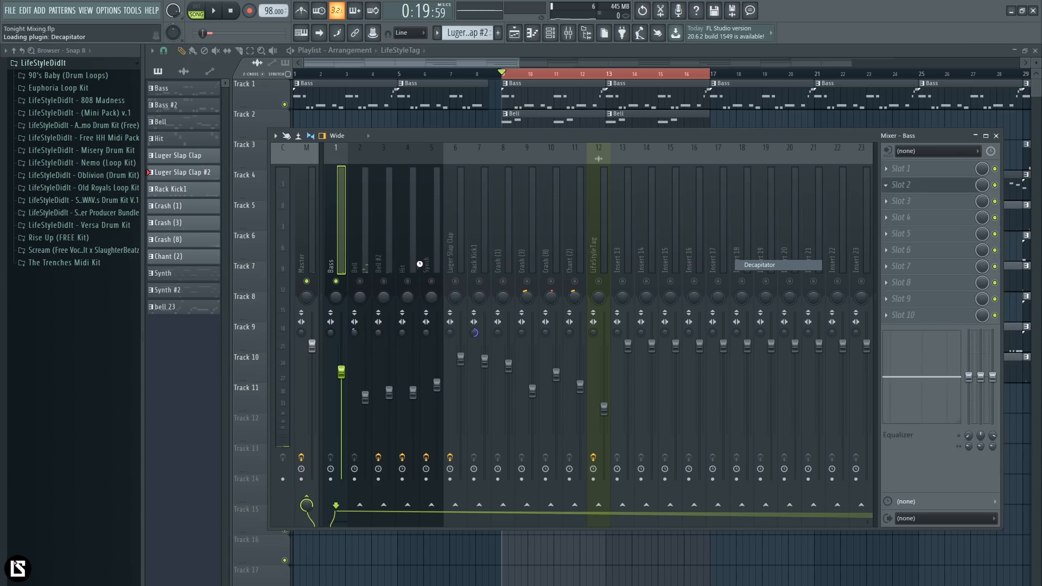
pyautogui.moveTo(411, 148); pyautogui.dragTo(526, 149)
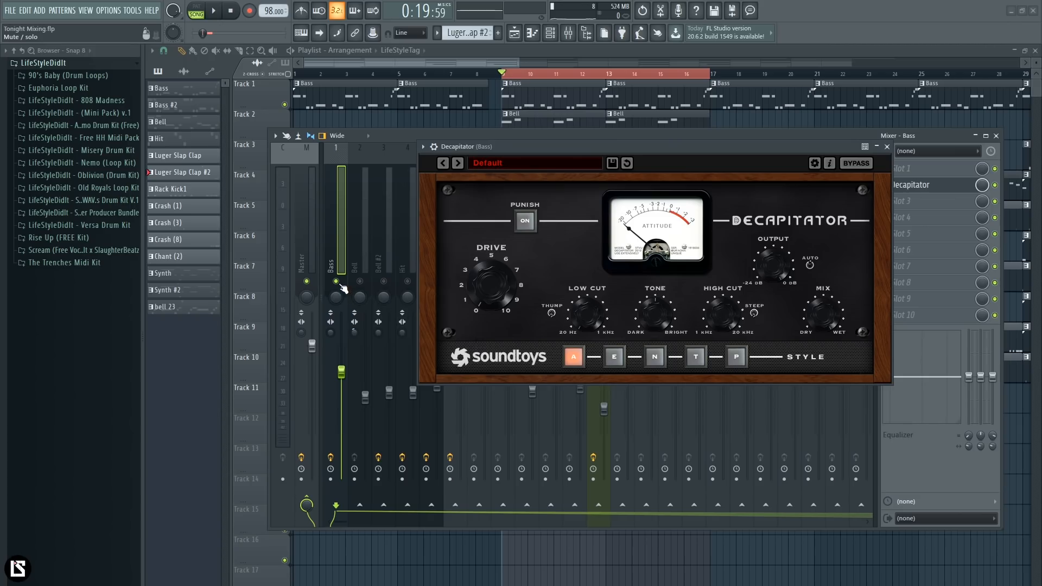
pyautogui.press('space')
pyautogui.moveTo(493, 291)
pyautogui.mouseDown()
pyautogui.moveTo(494, 263)
pyautogui.moveTo(494, 272)
pyautogui.mouseUp()
# Compare the Decapitator styles on the playing bass, settle on style A with Drive at 4.6, close the plugin and stop playback.
pyautogui.click(614, 357)
pyautogui.click(696, 356)
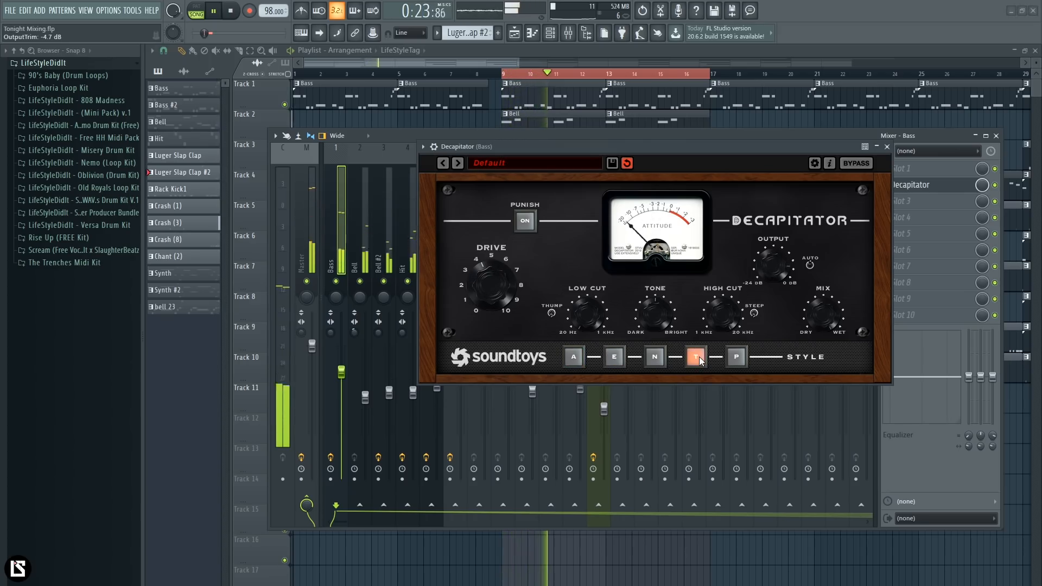
pyautogui.click(733, 357)
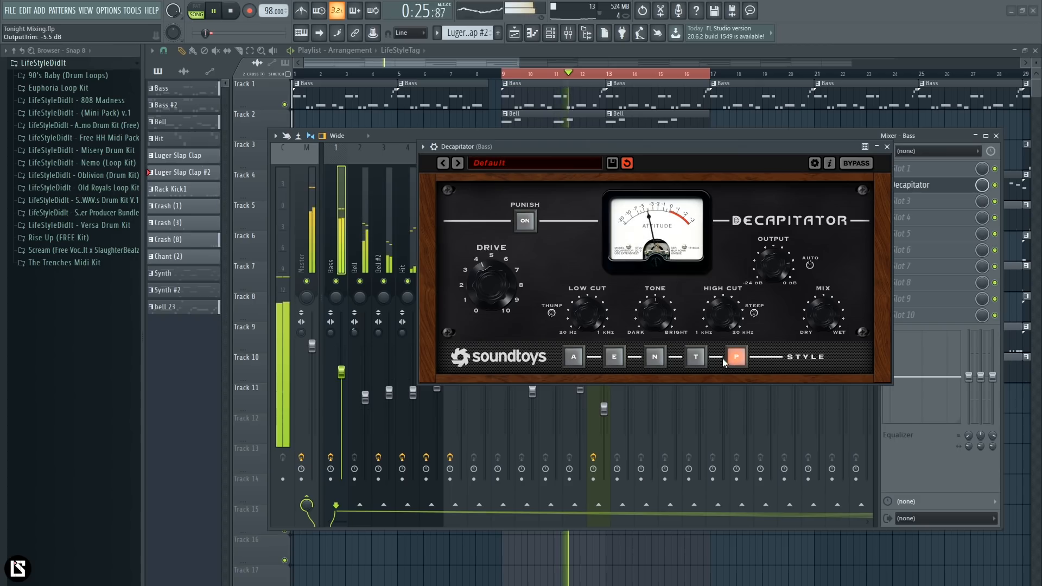
pyautogui.click(700, 359)
pyautogui.click(577, 360)
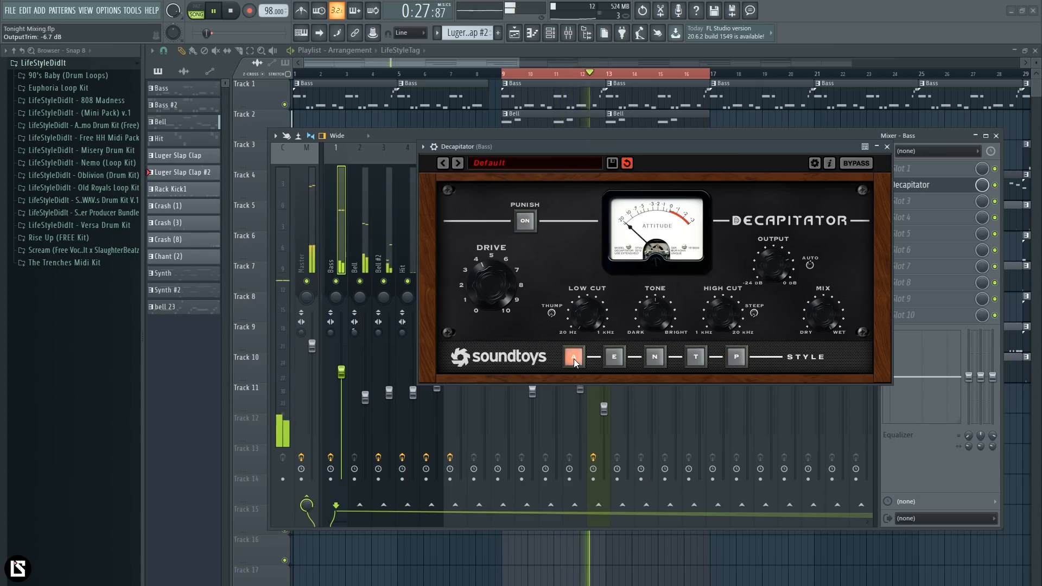
pyautogui.click(697, 361)
pyautogui.click(729, 356)
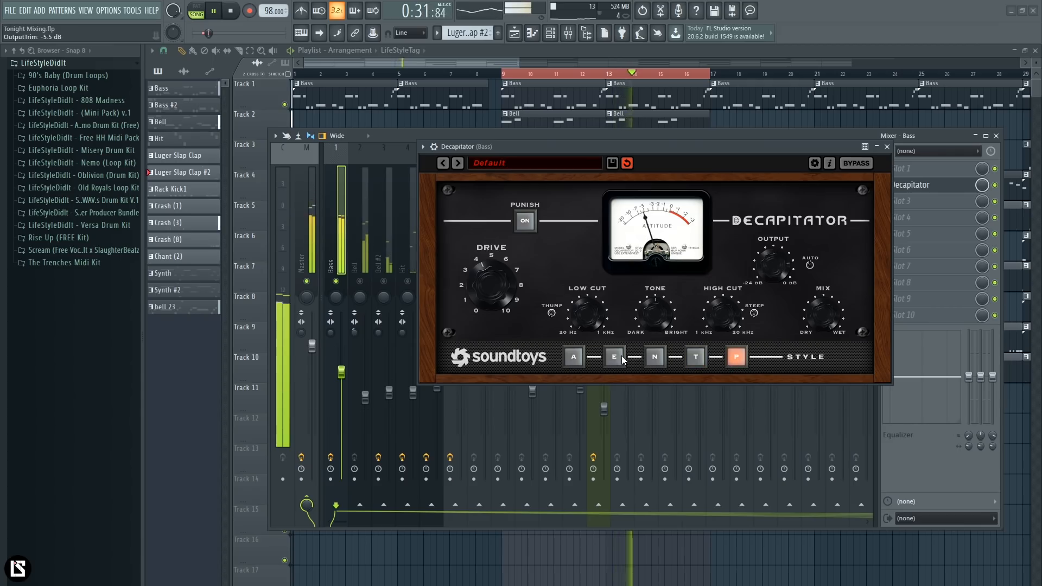
pyautogui.click(580, 357)
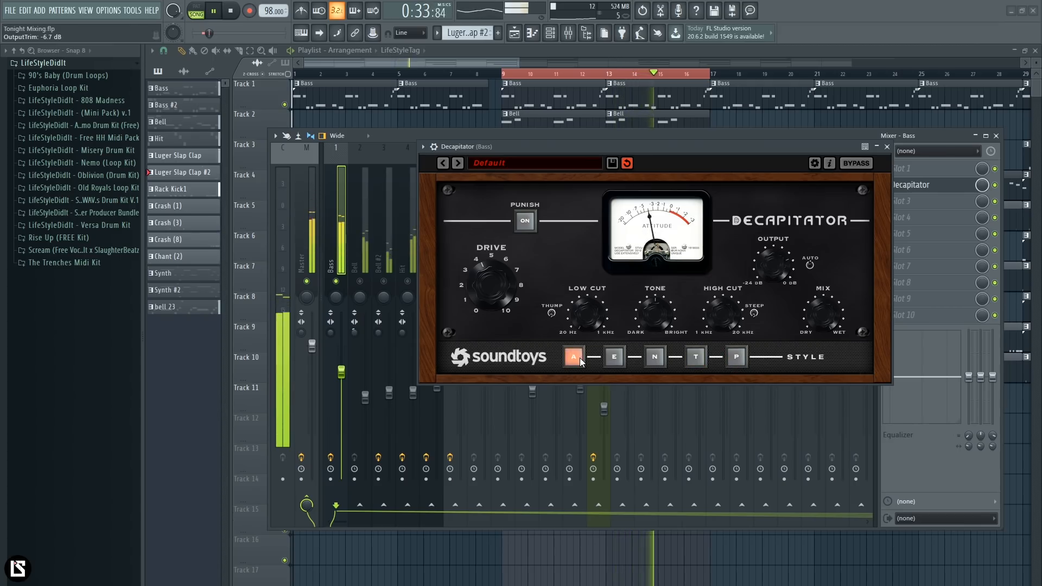
pyautogui.click(741, 363)
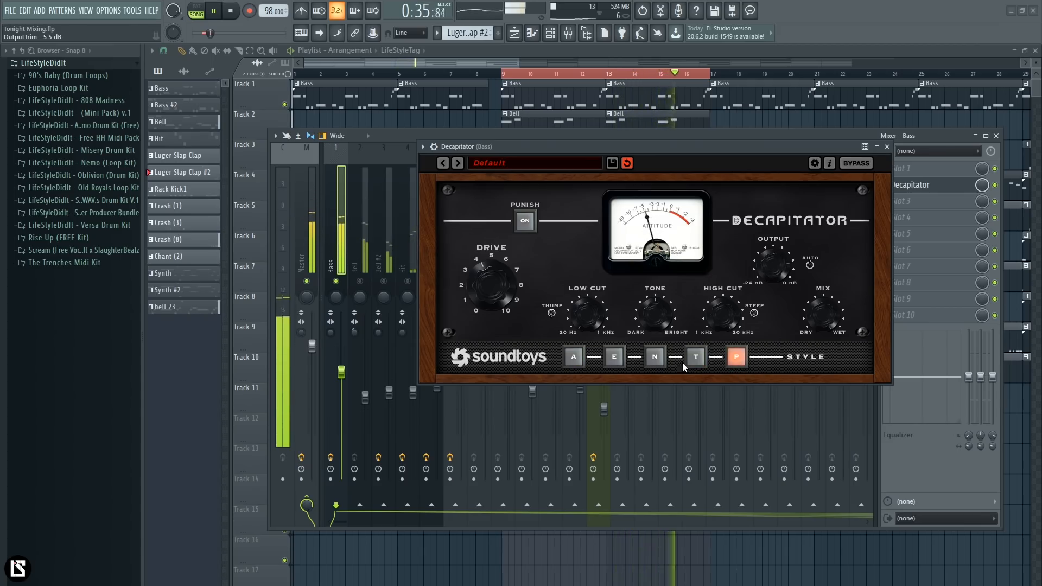
pyautogui.click(579, 358)
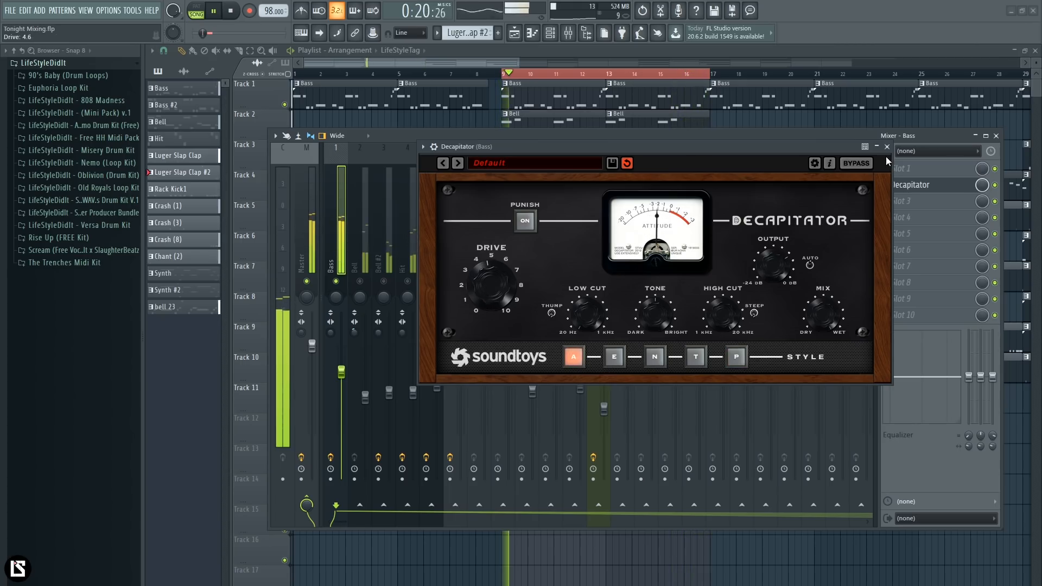
pyautogui.press('Escape')
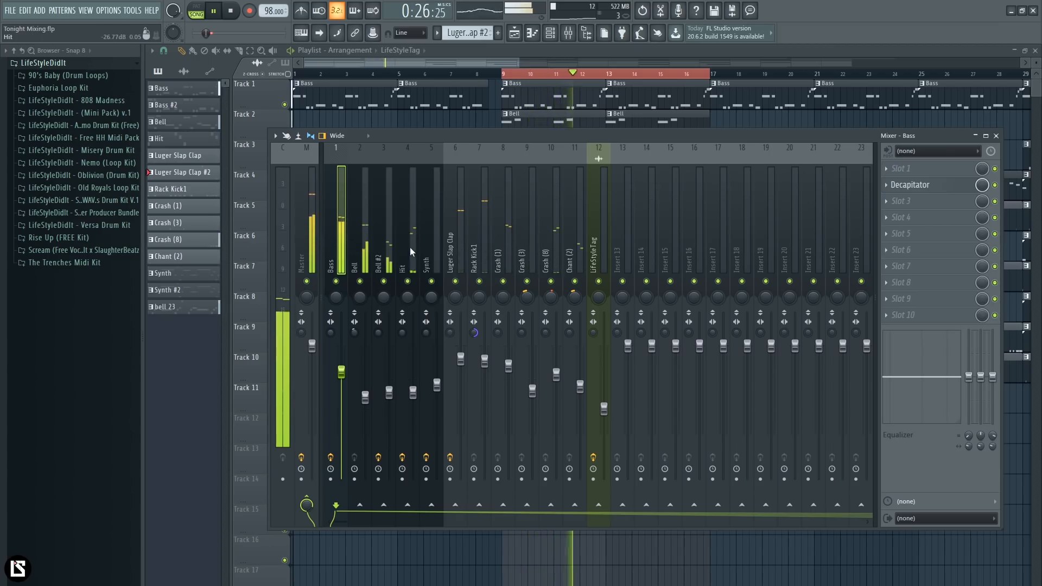
pyautogui.press('space')
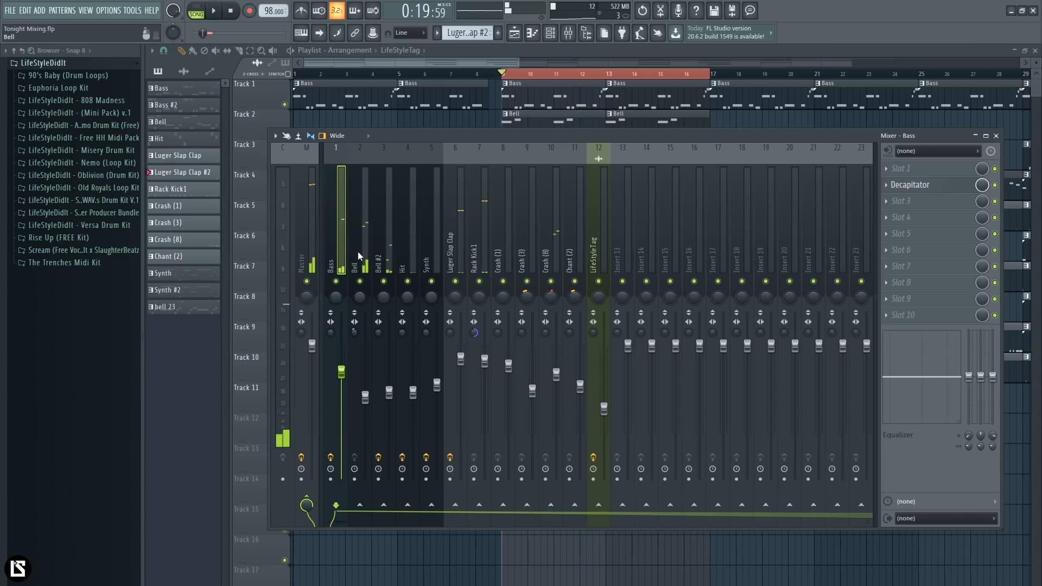
# Select the Bell mixer track and audition it in solo before restoring all tracks.
pyautogui.click(357, 252)
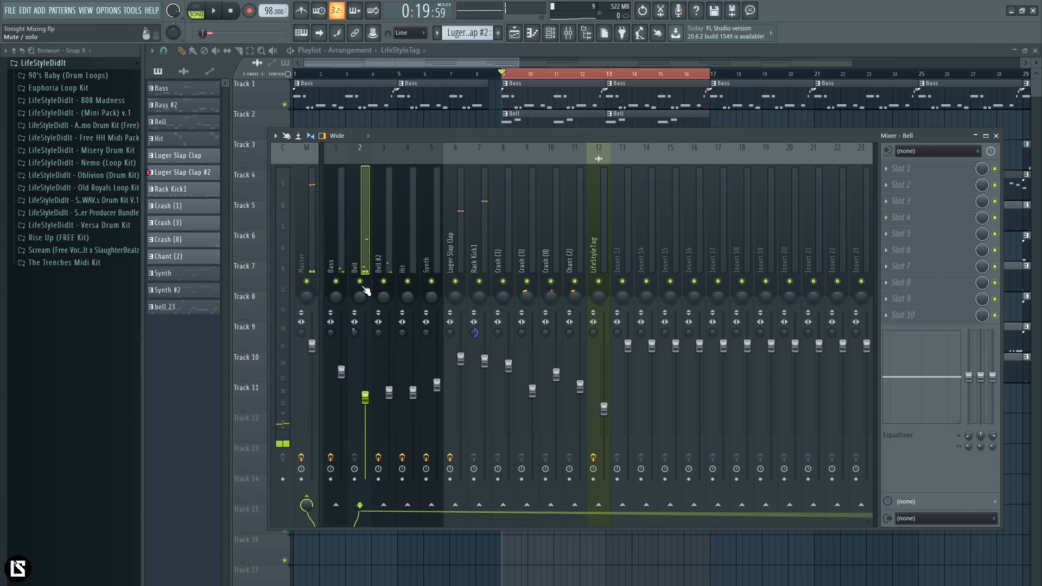
pyautogui.rightClick(360, 281)
pyautogui.press('space')
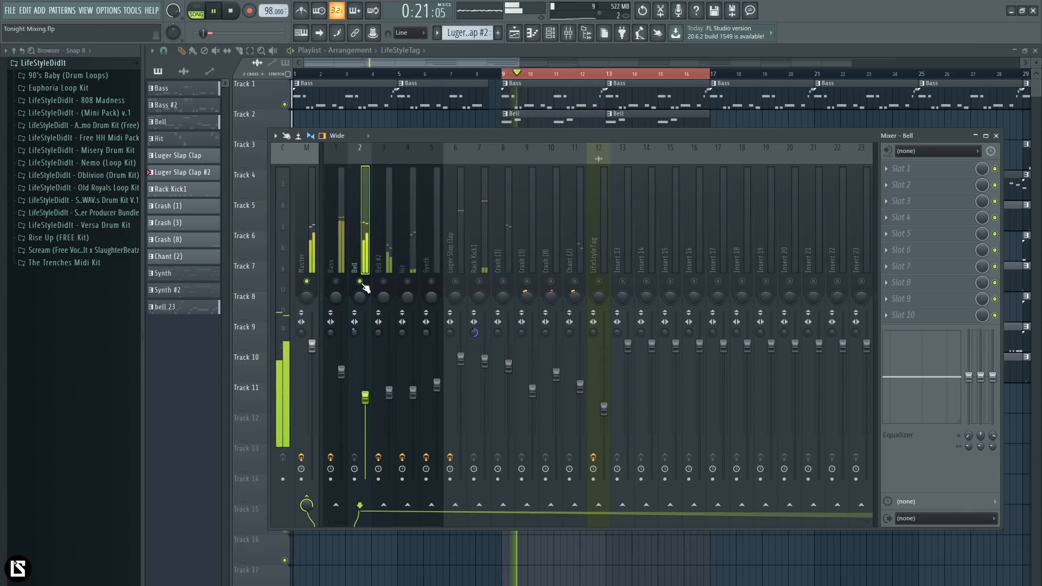
pyautogui.press('space')
pyautogui.rightClick(362, 283)
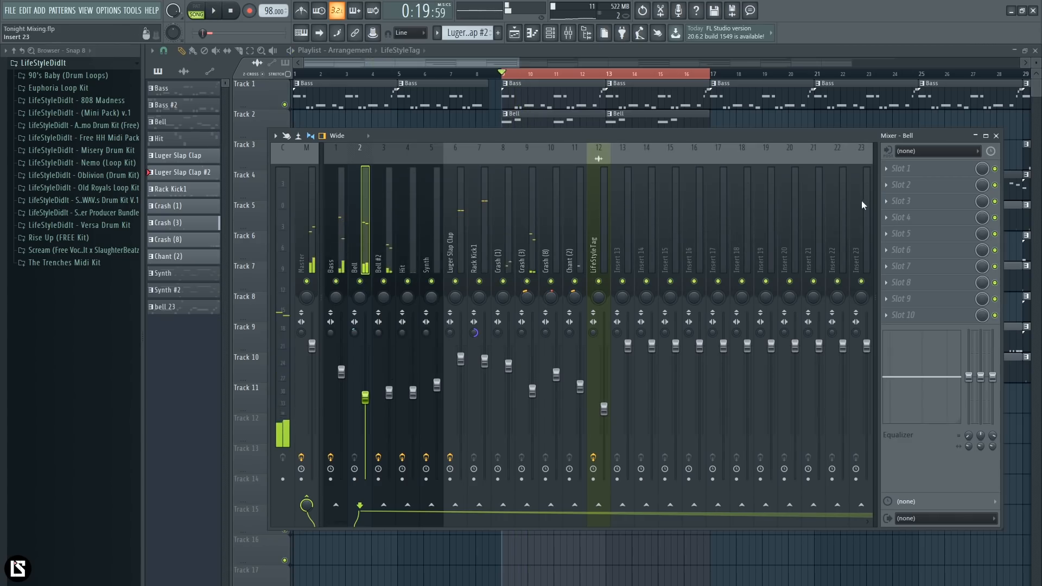
# Load Fruity Parametric EQ 2 into slot 2 of the Bell track and cut the lows with band 1 at 70 Hz.
pyautogui.click(901, 184)
pyautogui.moveTo(829, 277)
pyautogui.click(786, 276)
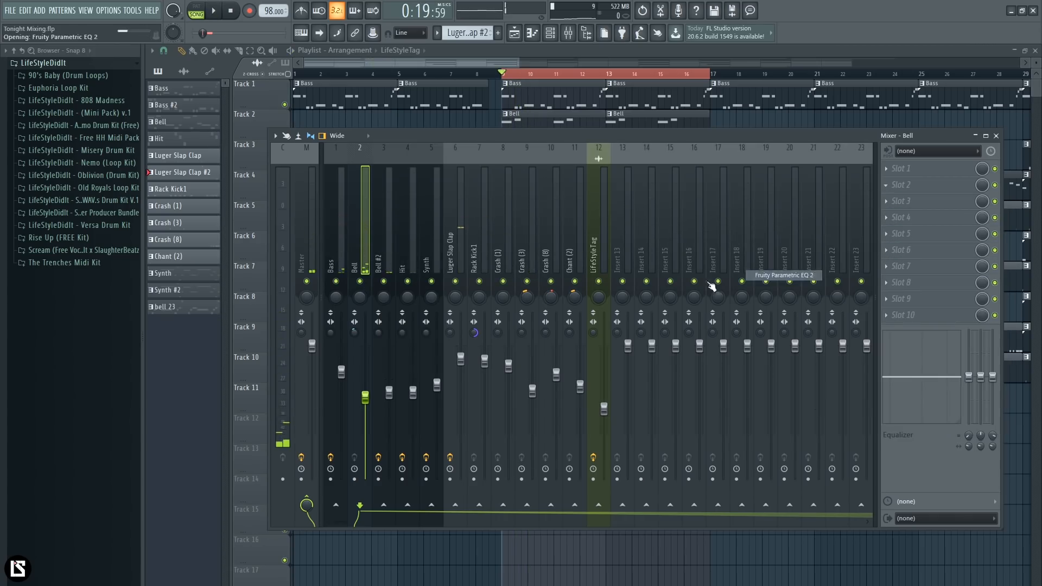
pyautogui.moveTo(155, 243); pyautogui.dragTo(161, 292)
pyautogui.press('space')
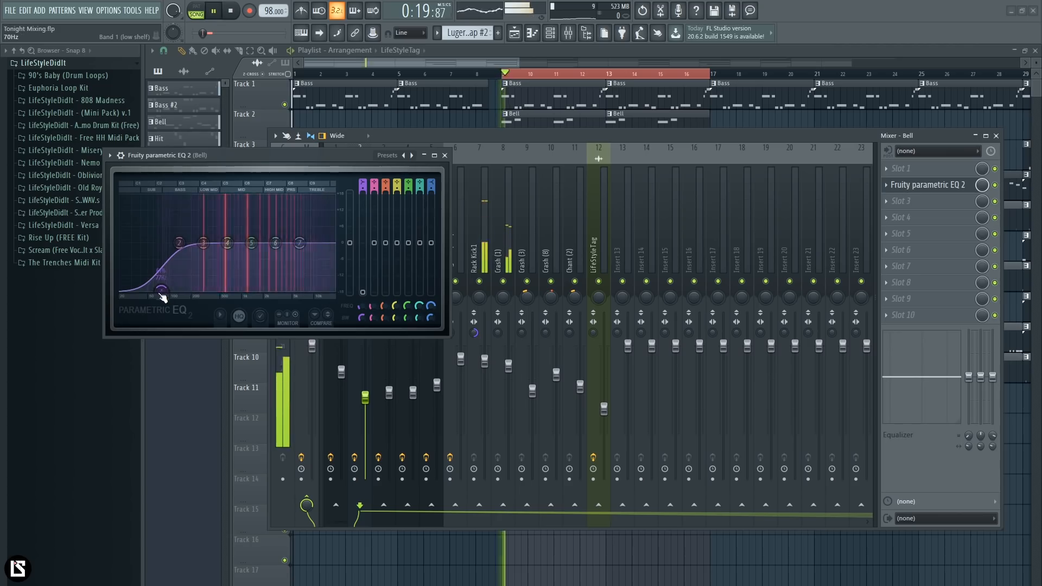
pyautogui.press('space')
pyautogui.click(444, 155)
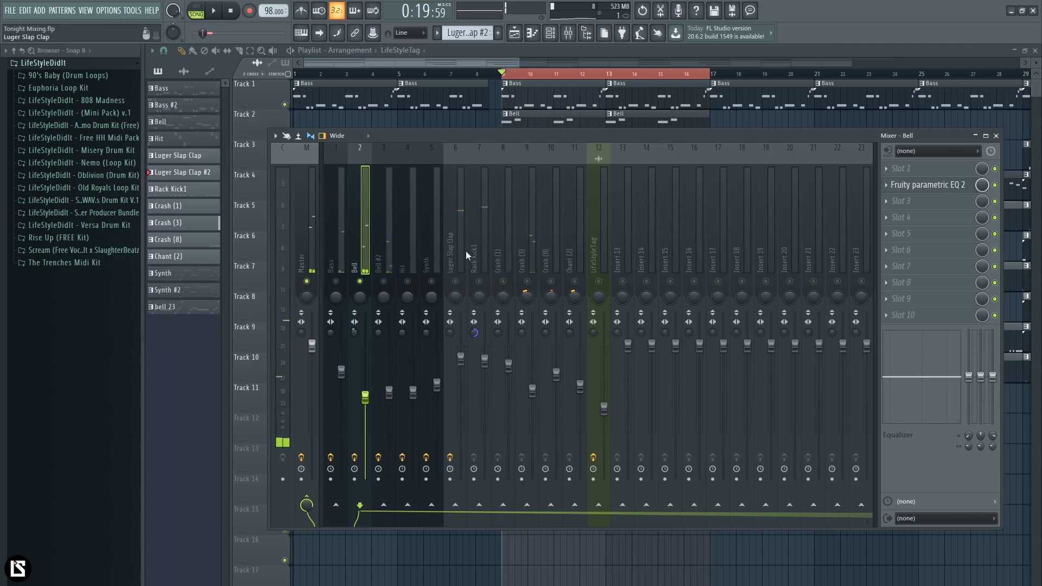
# Load H-Delay Stereo into slot 3 of the Bell track and apply the Life Delay 1 preset.
pyautogui.click(908, 204)
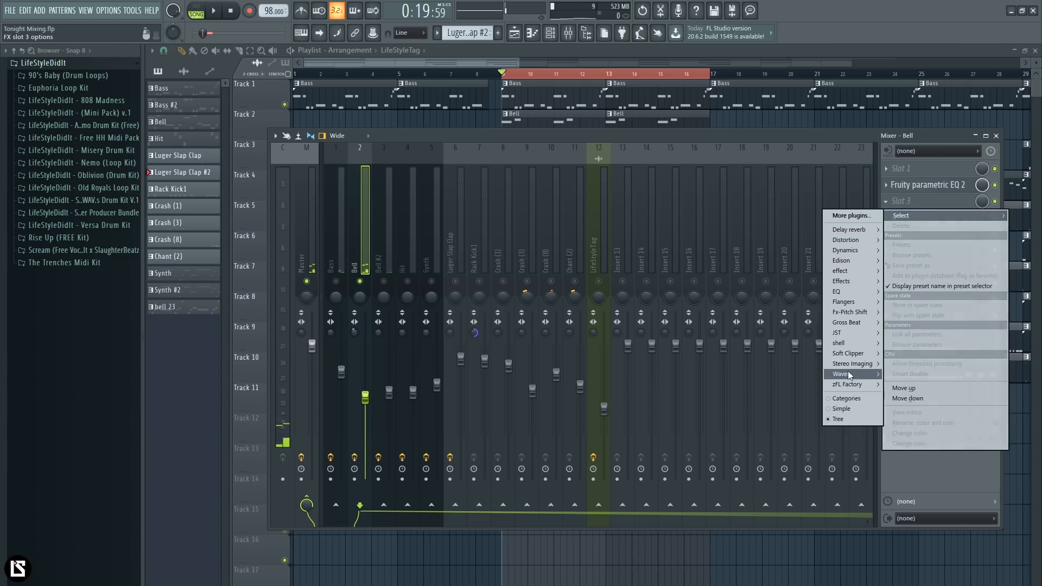
pyautogui.moveTo(850, 374)
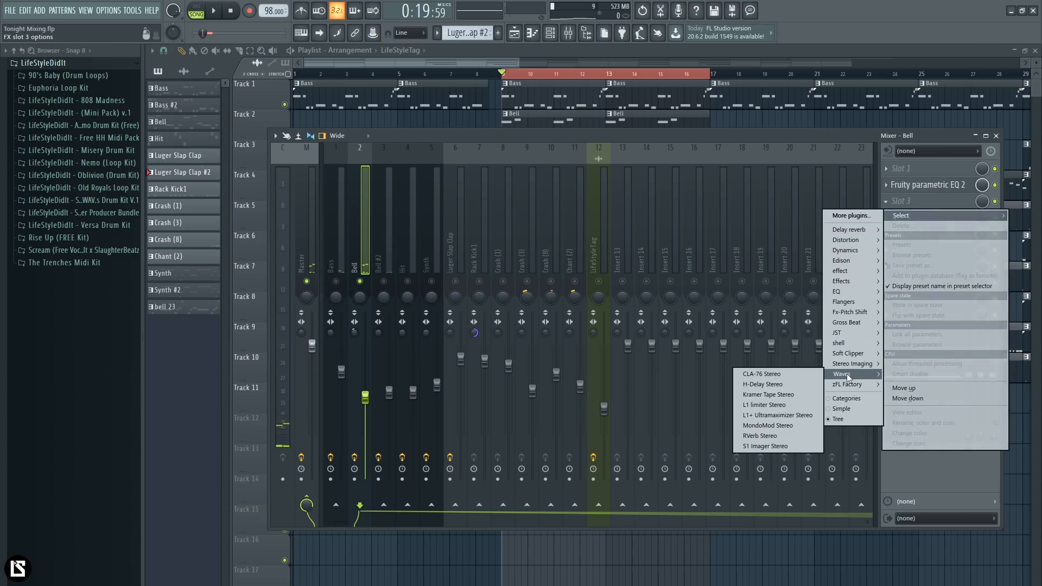
pyautogui.click(794, 385)
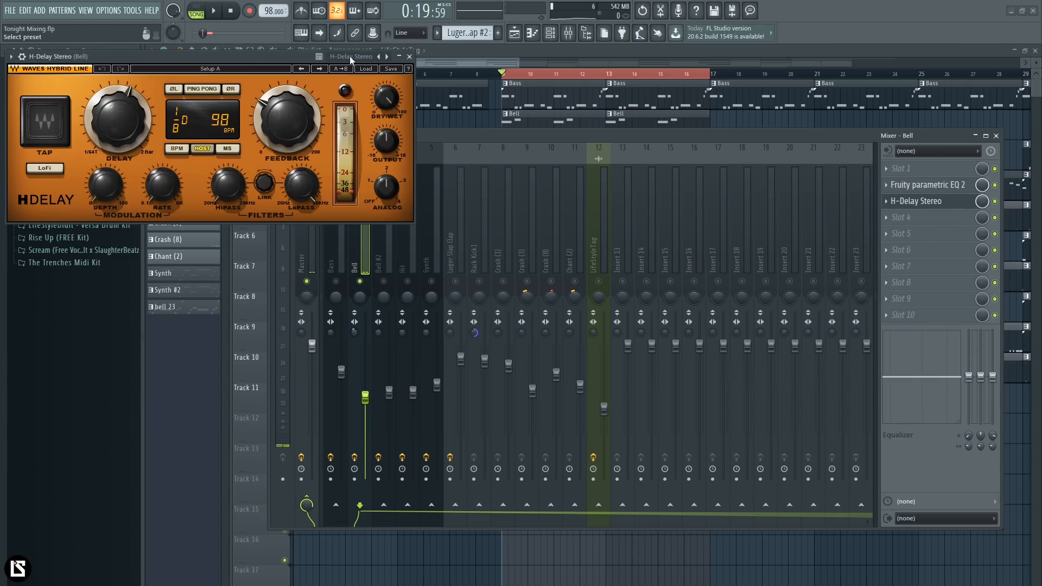
pyautogui.click(351, 57)
pyautogui.click(364, 93)
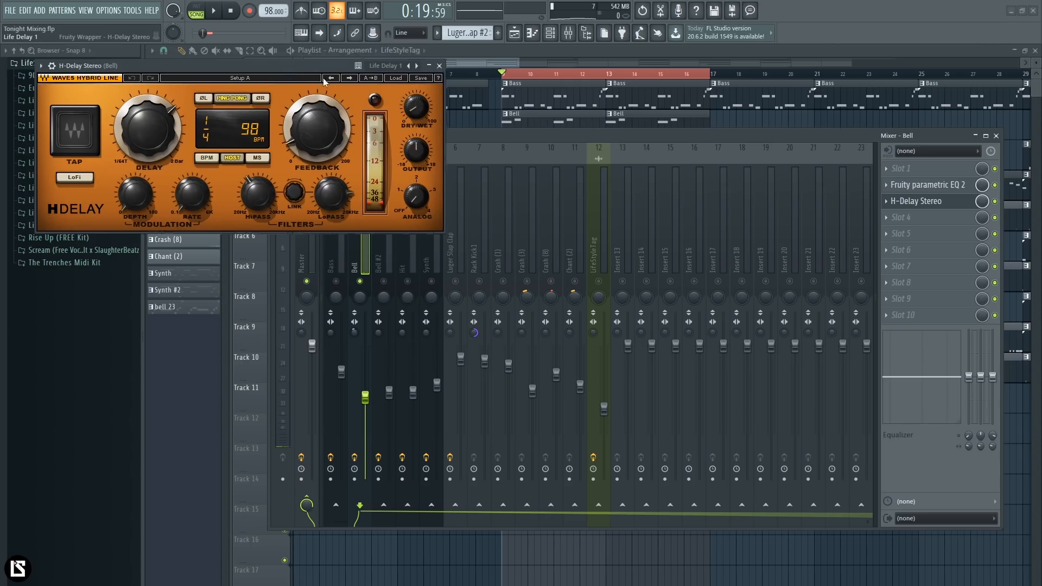
# Set the H-Delay HiPass filter to 270, adjust its Feedback and Dry/Wet, and close the plugin.
pyautogui.moveTo(516, 252); pyautogui.dragTo(516, 245)
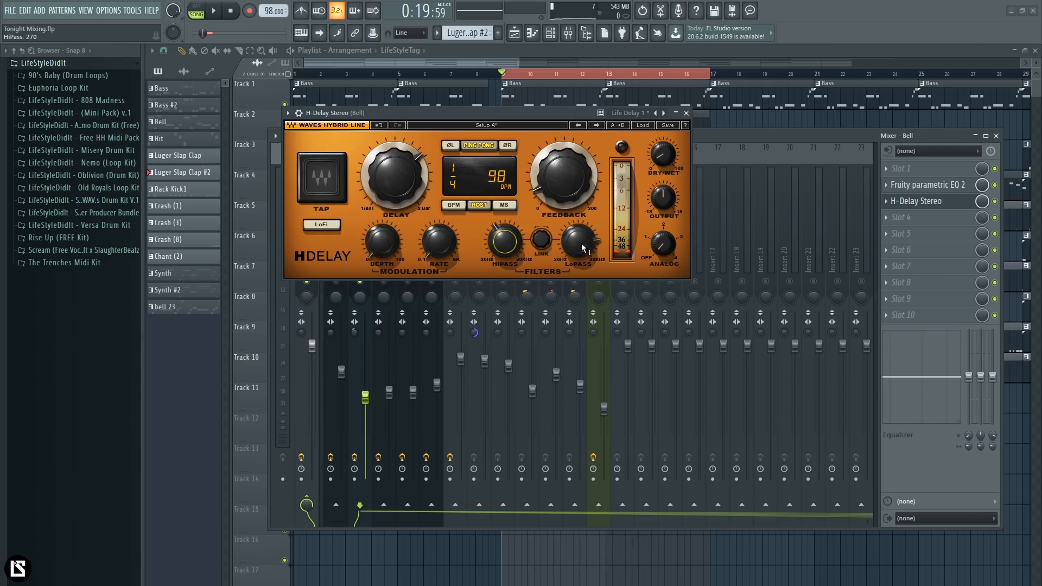
pyautogui.click(564, 178)
pyautogui.click(663, 155)
pyautogui.click(687, 113)
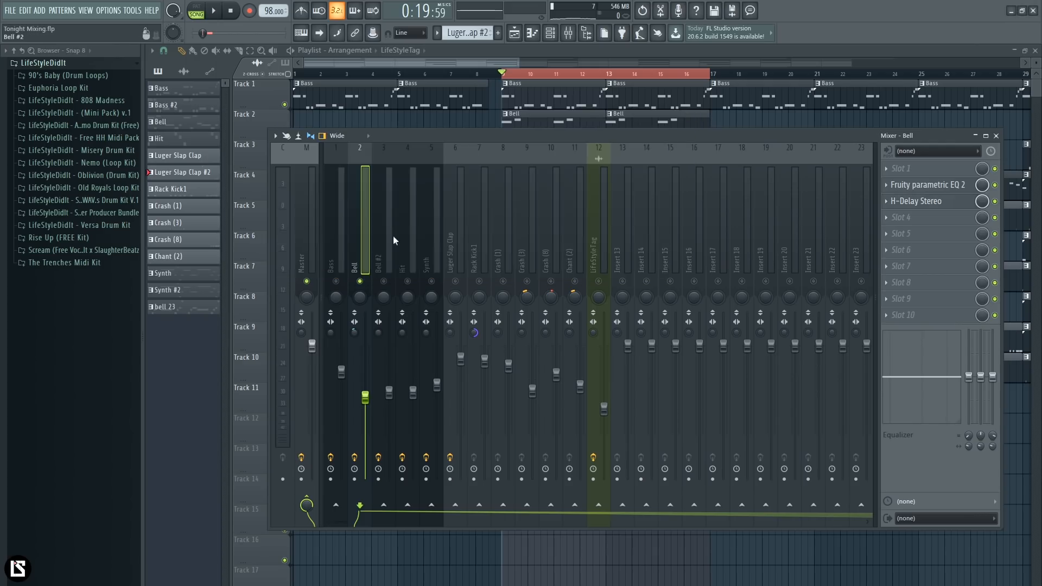
# Play the delayed Bell and bring in the Bass, Bell #2 and Hit tracks to hear them together.
pyautogui.press('space')
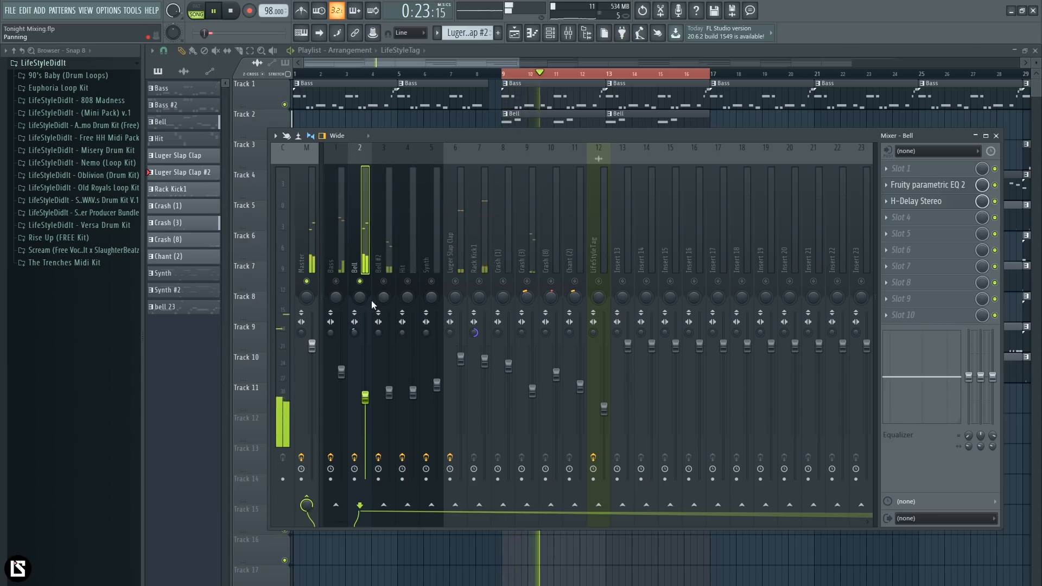
pyautogui.click(336, 282)
pyautogui.click(384, 282)
pyautogui.click(408, 281)
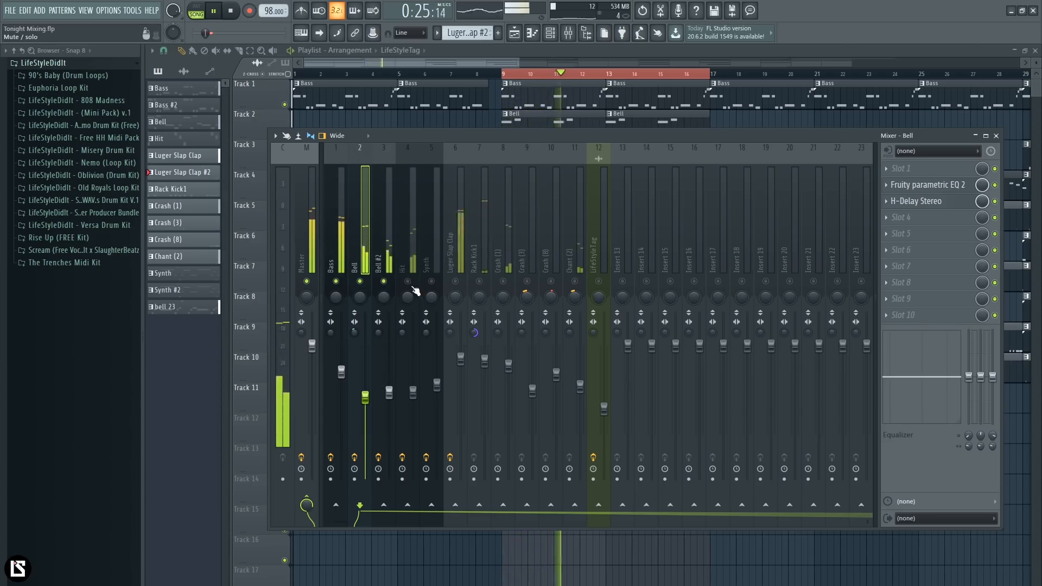
pyautogui.press('space')
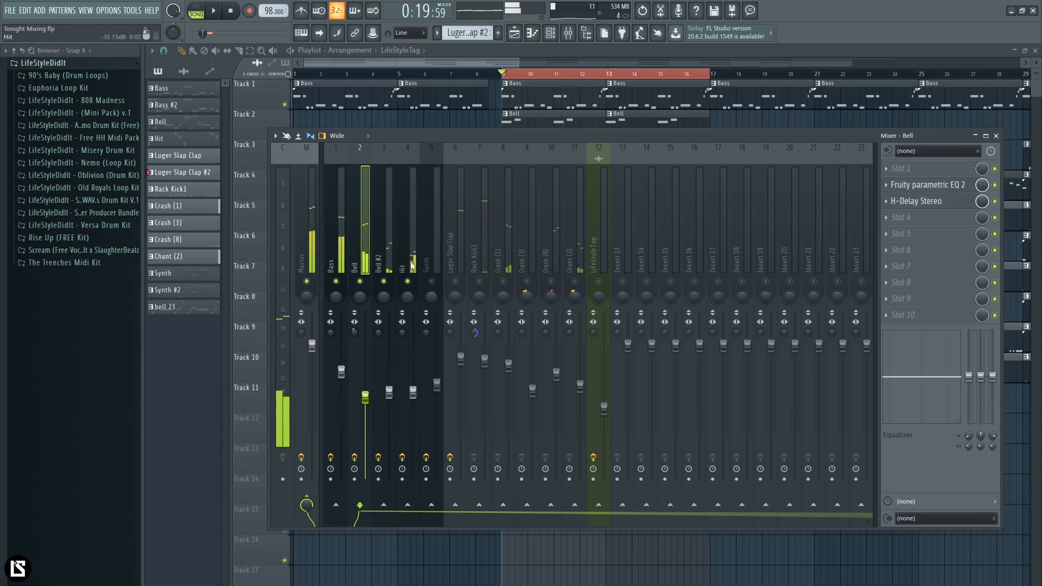
# Select the Hit mixer track, reactivate all tracks, and mute Bell #2, Bell and Bass.
pyautogui.click(410, 243)
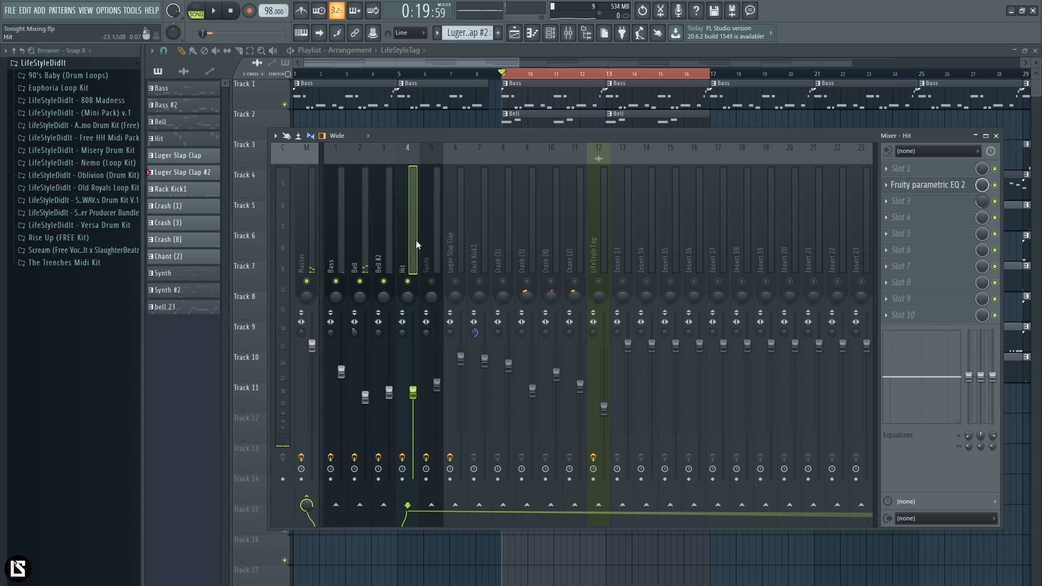
pyautogui.rightClick(385, 282)
pyautogui.rightClick(384, 282)
pyautogui.click(384, 281)
pyautogui.click(360, 282)
pyautogui.click(340, 283)
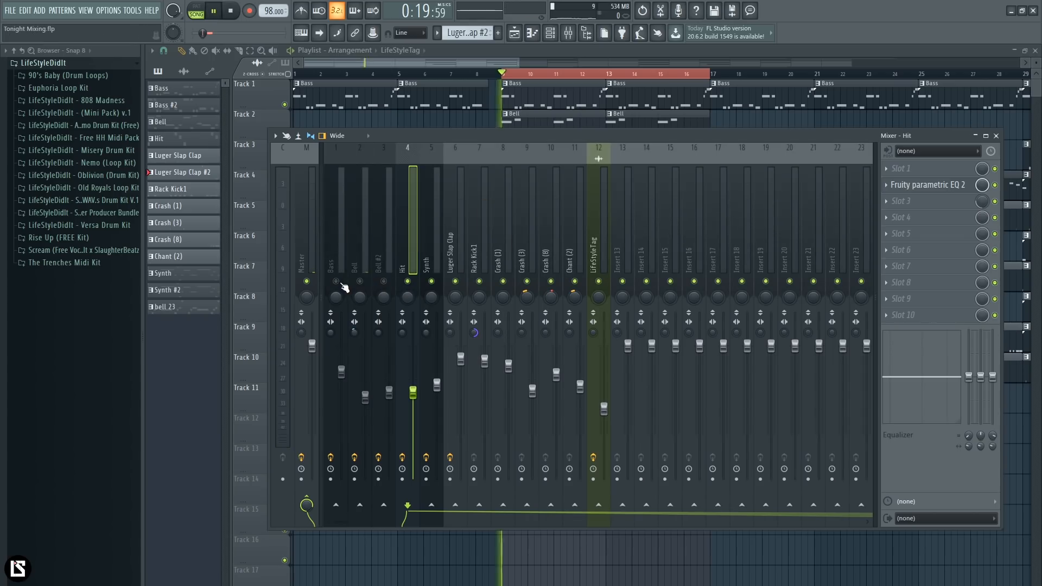
# Compare playback of the beat with the Hit track muted and unmuted several times.
pyautogui.press('space')
pyautogui.press('space')
pyautogui.click(408, 282)
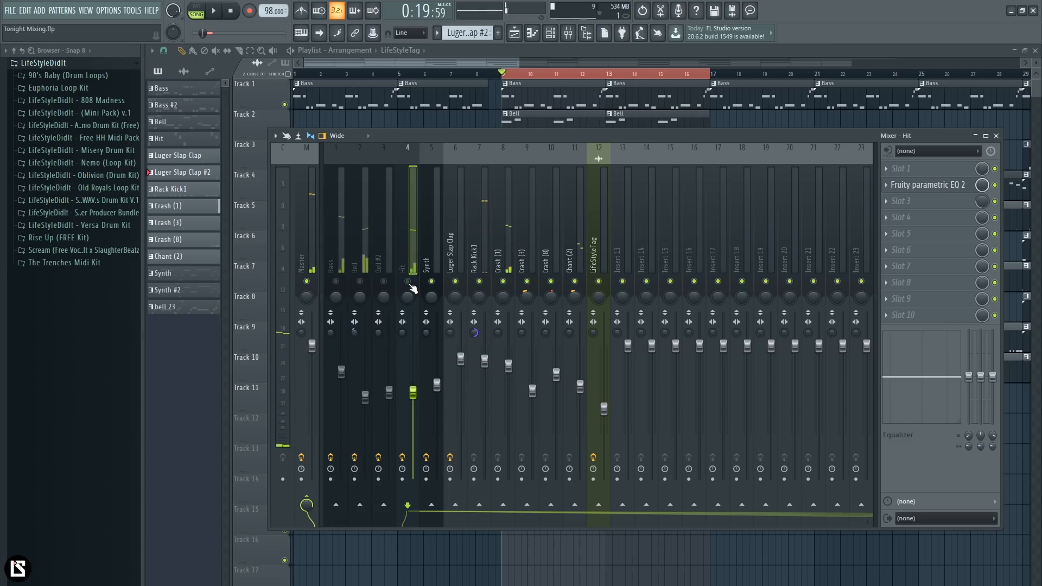
pyautogui.press('space')
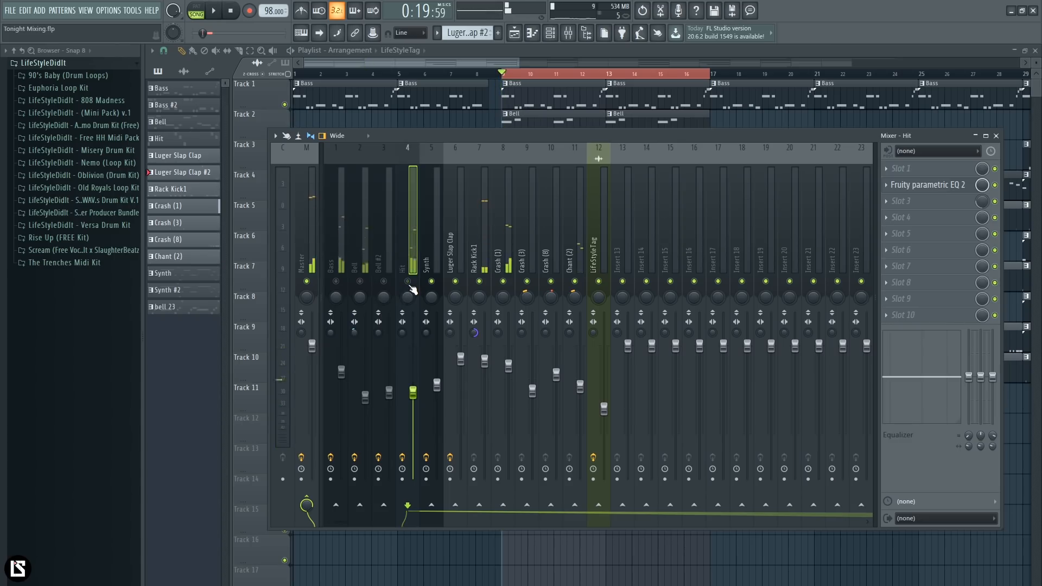
pyautogui.click(408, 281)
pyautogui.press('space')
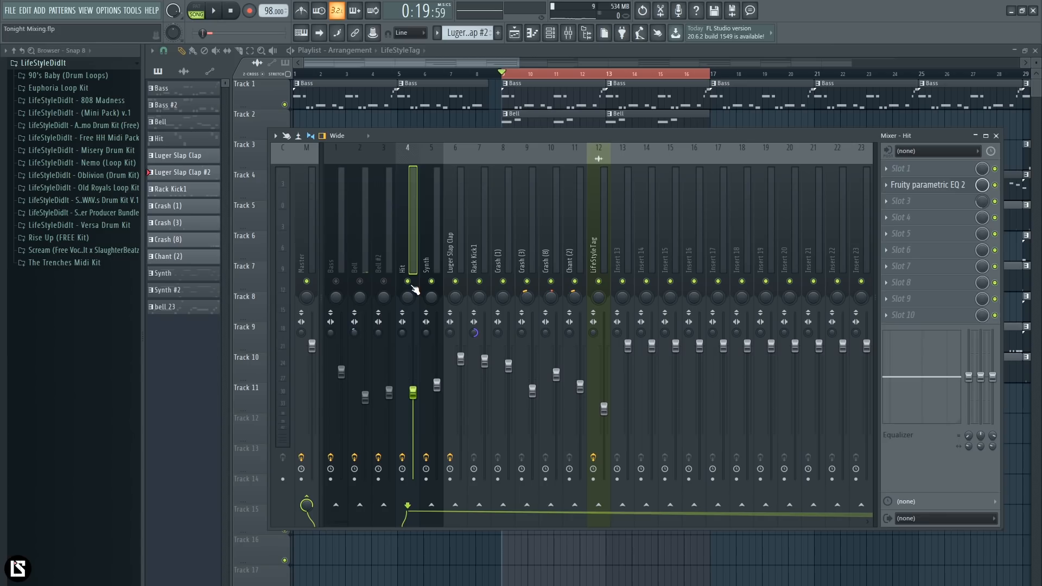
pyautogui.click(408, 281)
pyautogui.press('space')
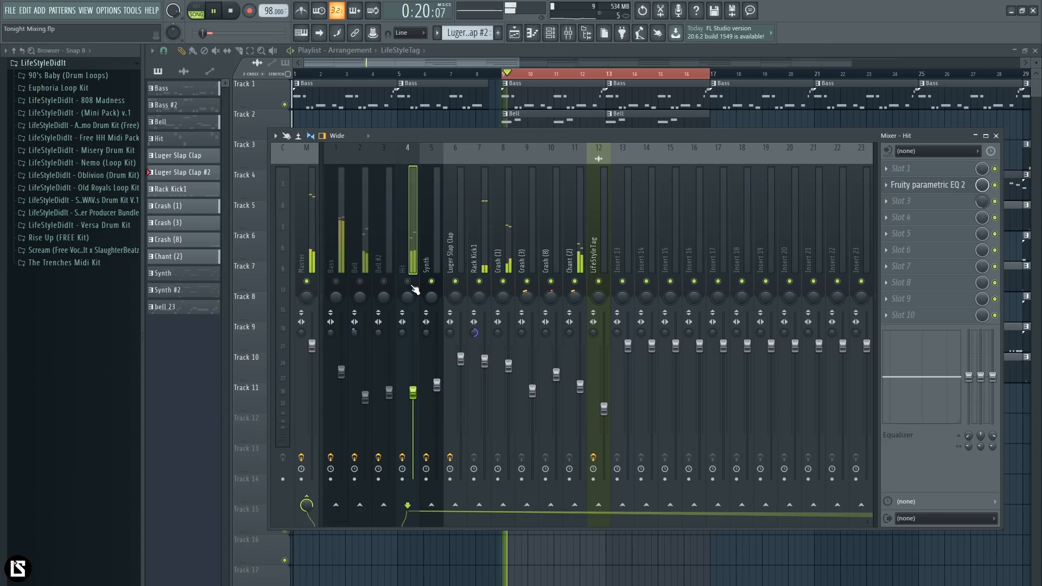
pyautogui.press('space')
pyautogui.click(409, 283)
pyautogui.press('space')
pyautogui.press('space')
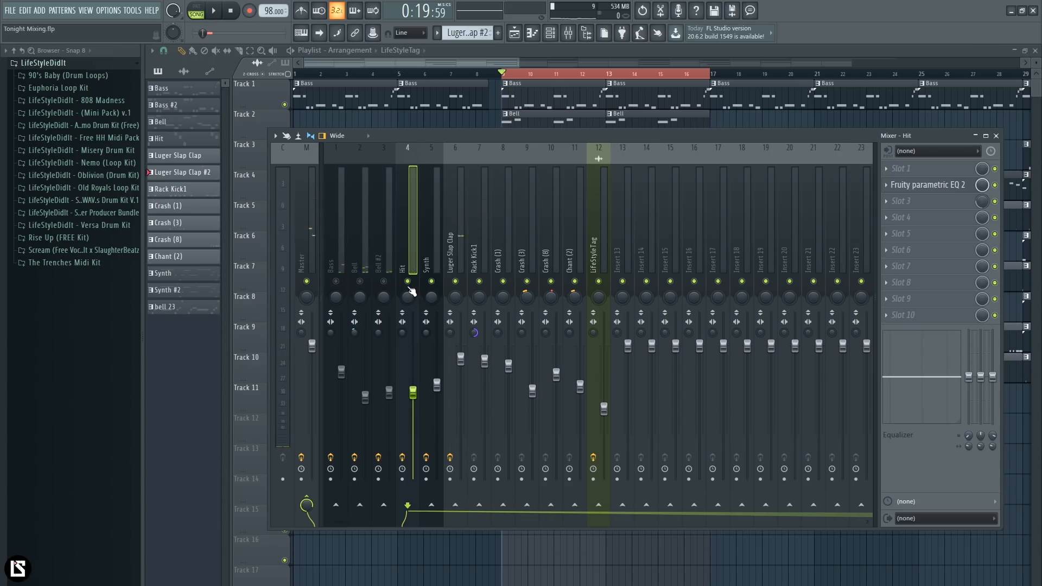
# Unmute the Bell #2, Bell and Bass tracks, and check the Hit track's Fruity parametric EQ 2 curve.
pyautogui.click(385, 282)
pyautogui.click(360, 282)
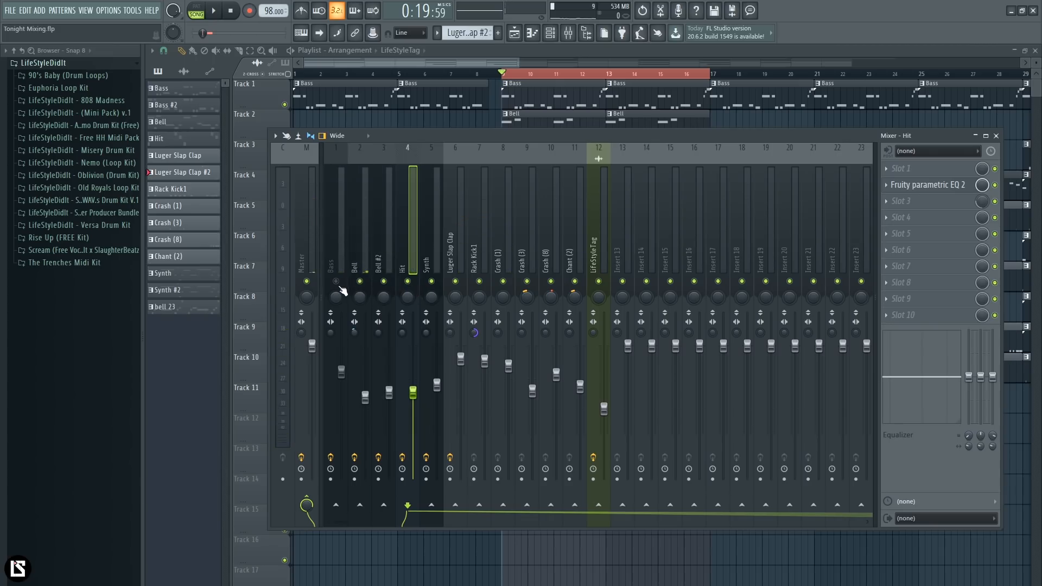
pyautogui.click(336, 281)
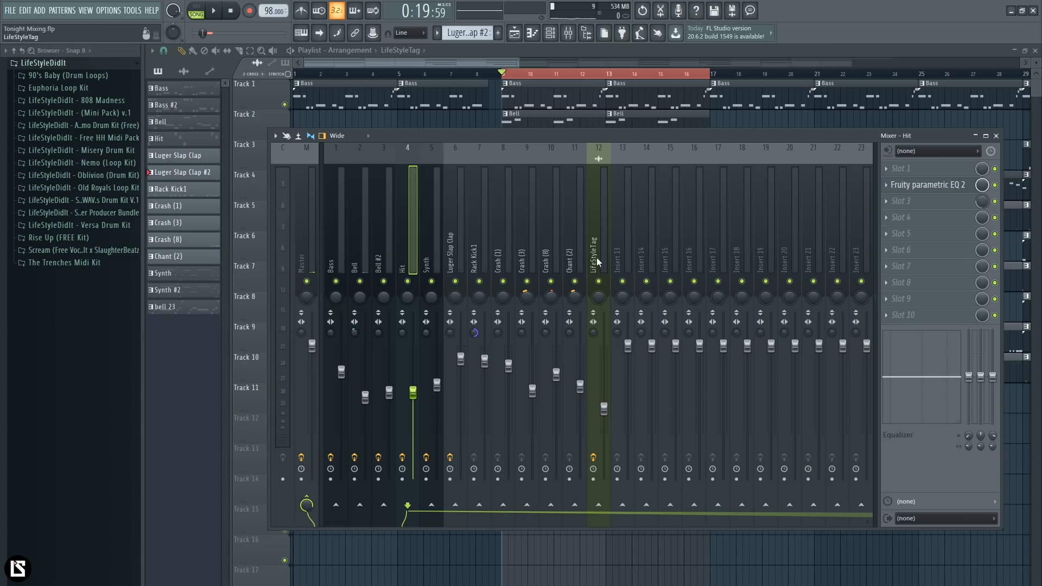
pyautogui.click(950, 185)
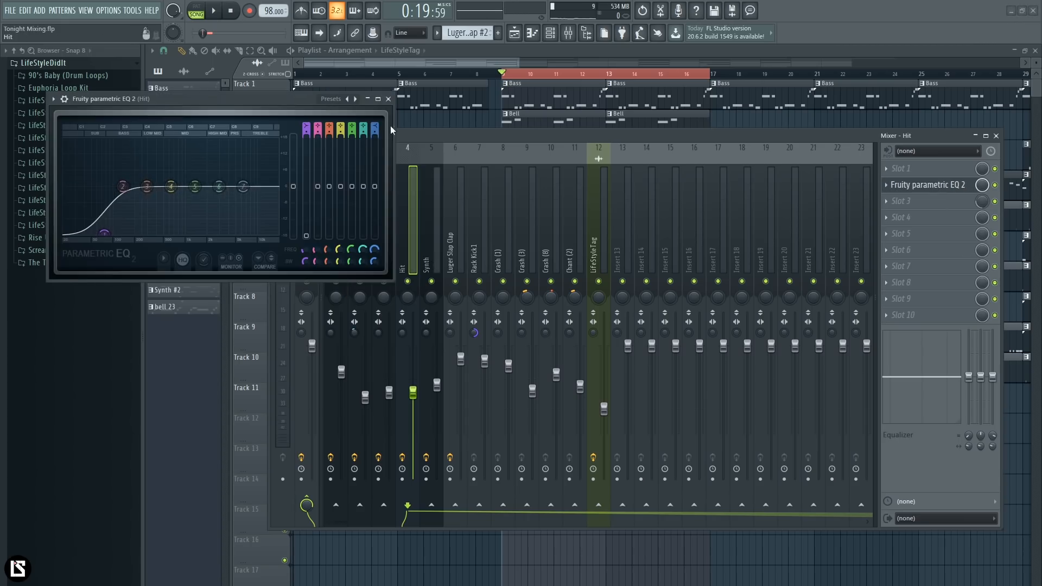
pyautogui.click(388, 99)
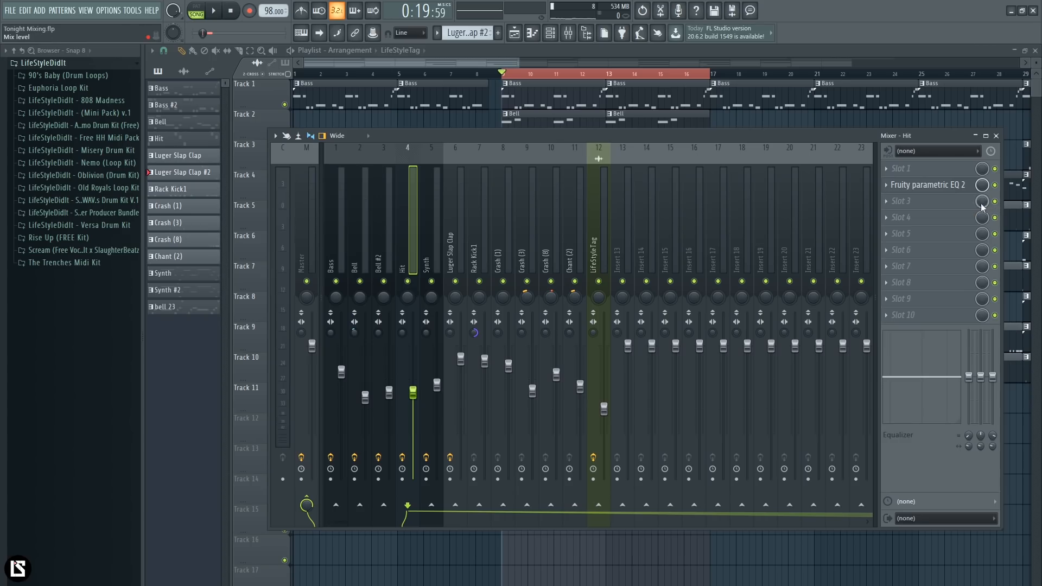
# Load Fruity Blood Overdrive into slot 3 of the Hit track and place its window over the mixer.
pyautogui.click(903, 207)
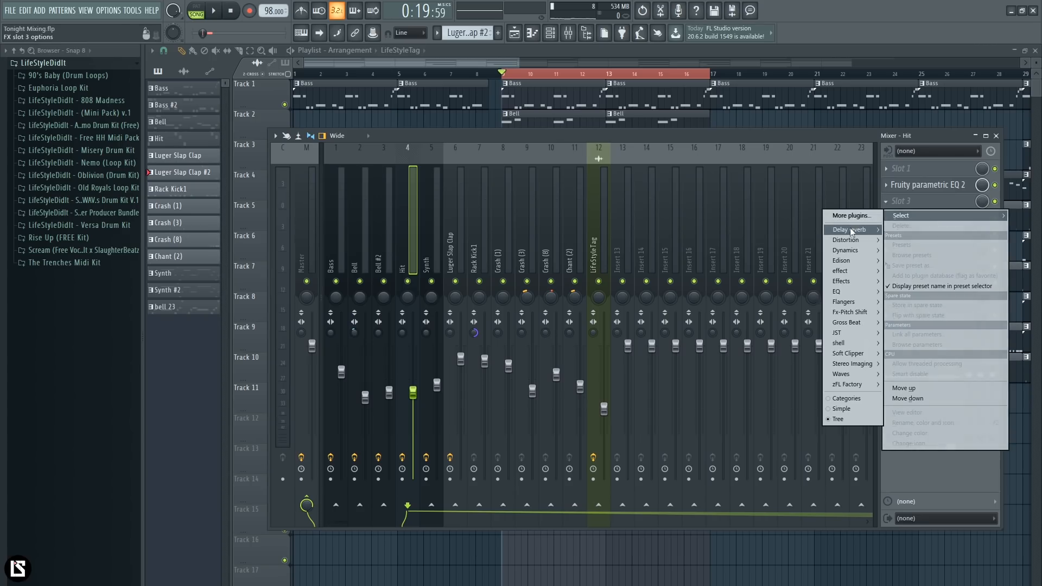
pyautogui.moveTo(849, 239)
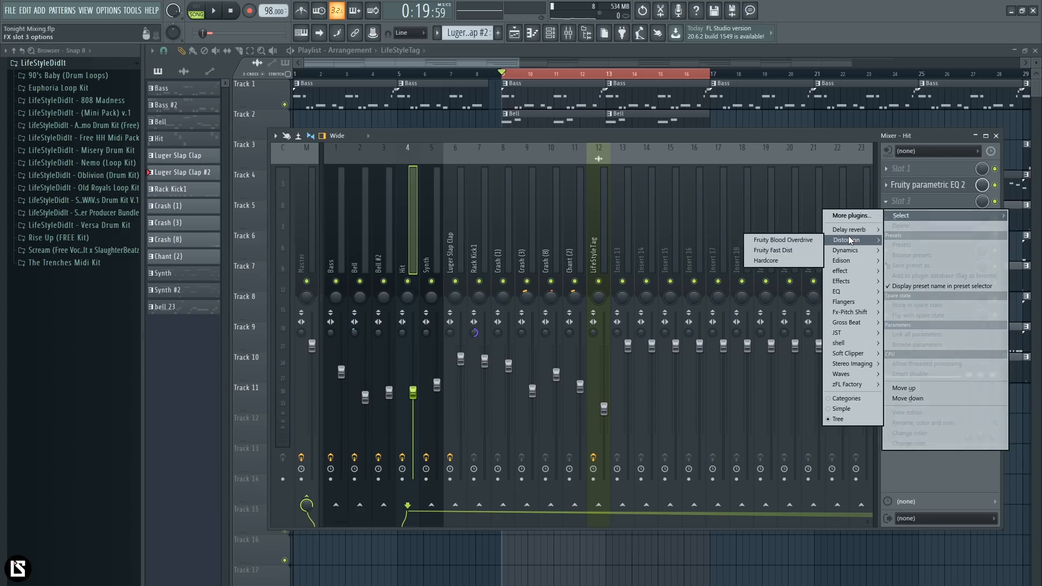
pyautogui.click(800, 239)
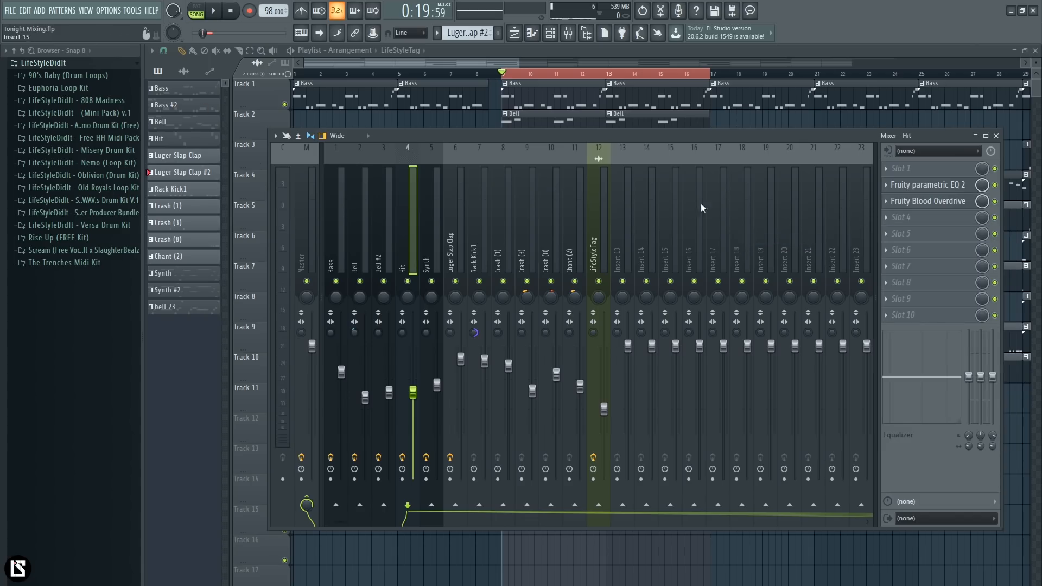
pyautogui.click(929, 201)
pyautogui.moveTo(429, 248); pyautogui.dragTo(595, 192)
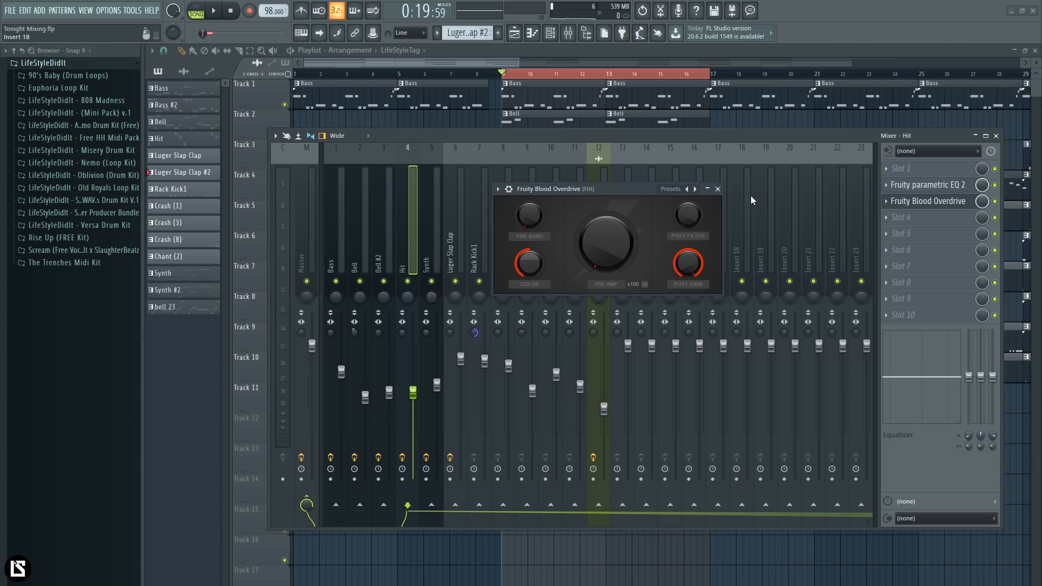
# Audition the Boost, Drive and Reset presets of Fruity Blood Overdrive on the Hit track.
pyautogui.click(695, 189)
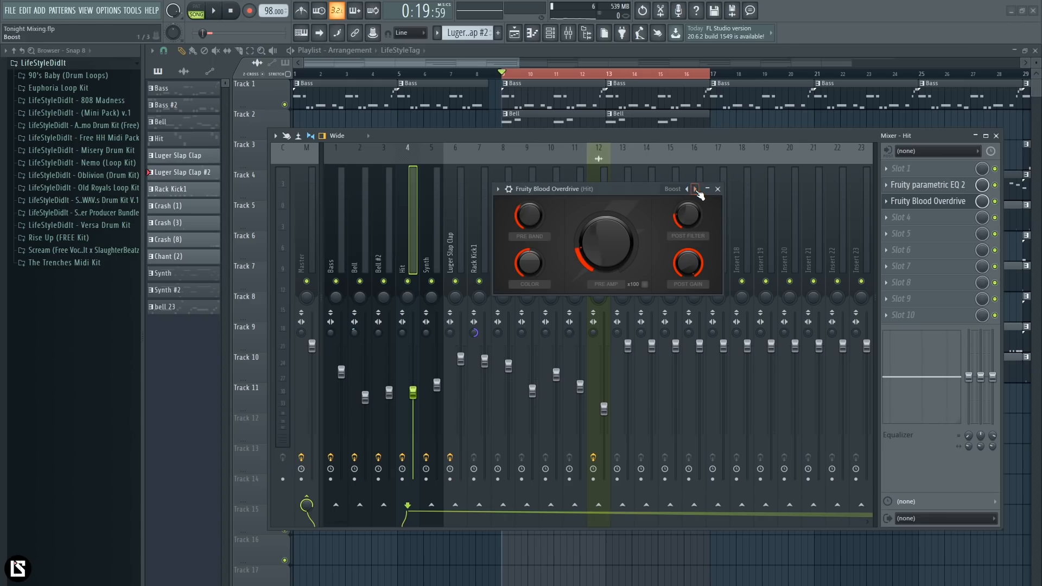
pyautogui.press('space')
pyautogui.click(695, 189)
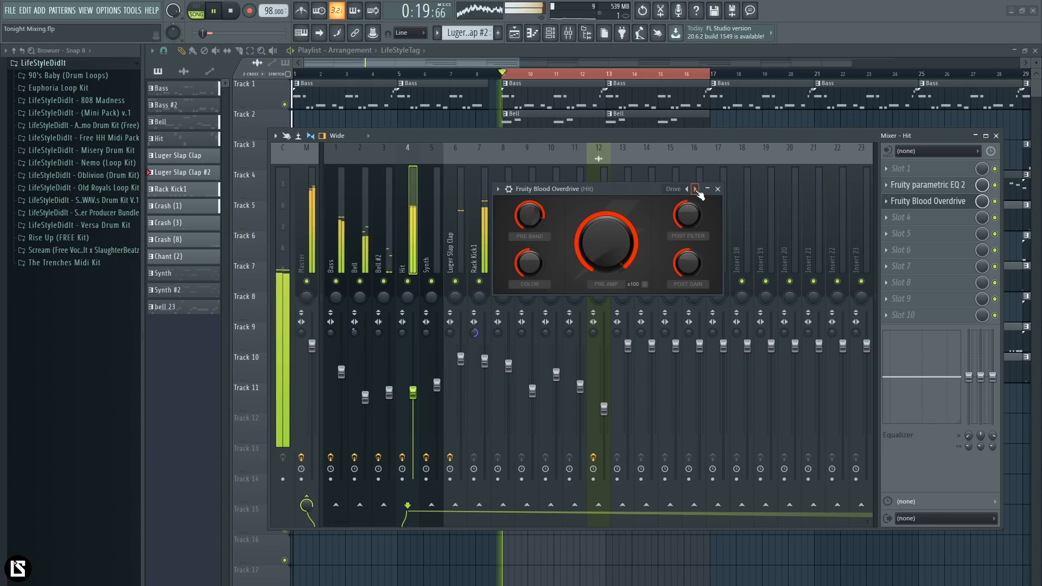
pyautogui.press('space')
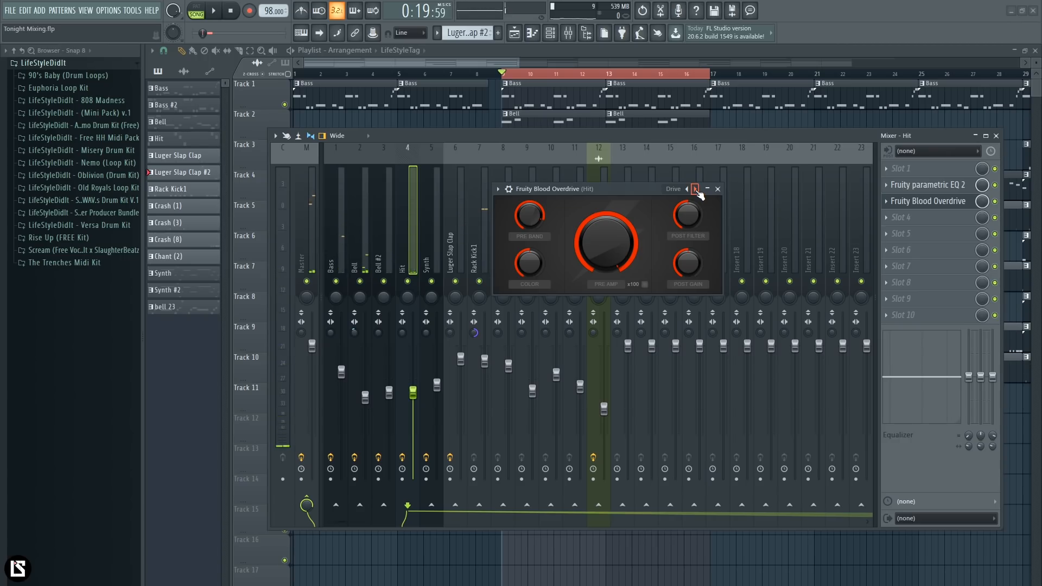
pyautogui.click(695, 189)
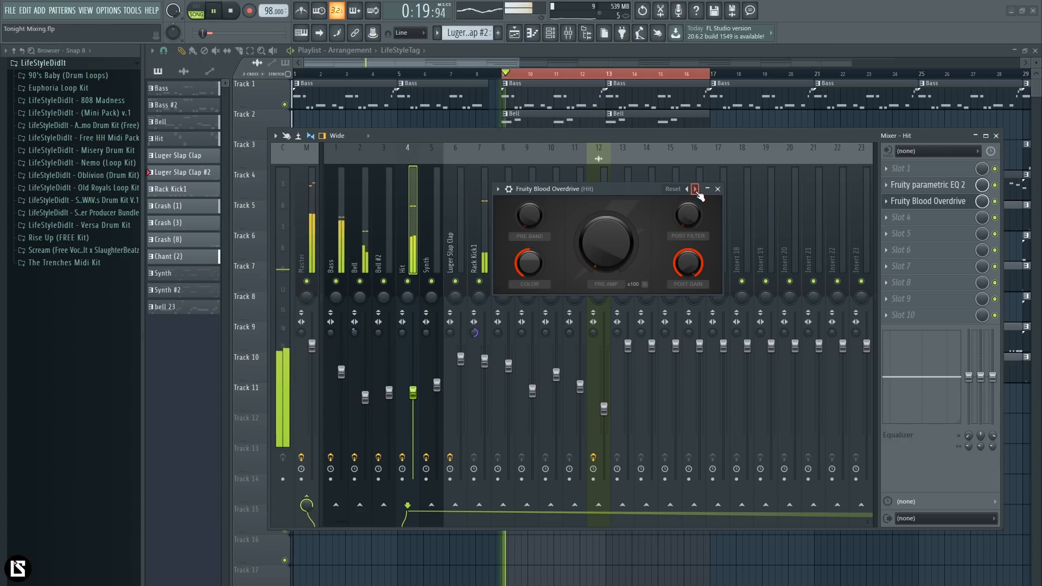
pyautogui.click(695, 189)
pyautogui.press('space')
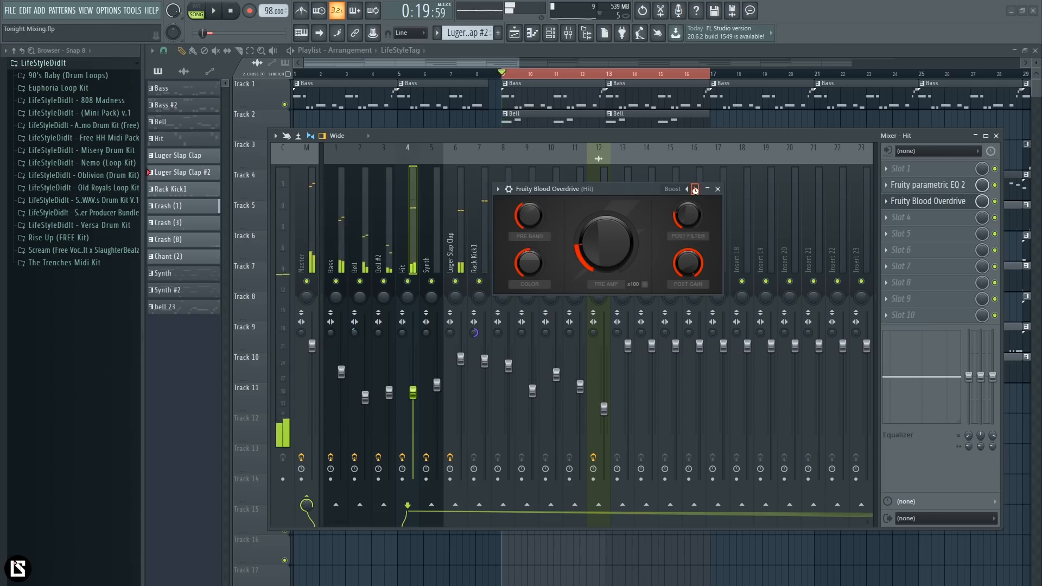
pyautogui.click(695, 189)
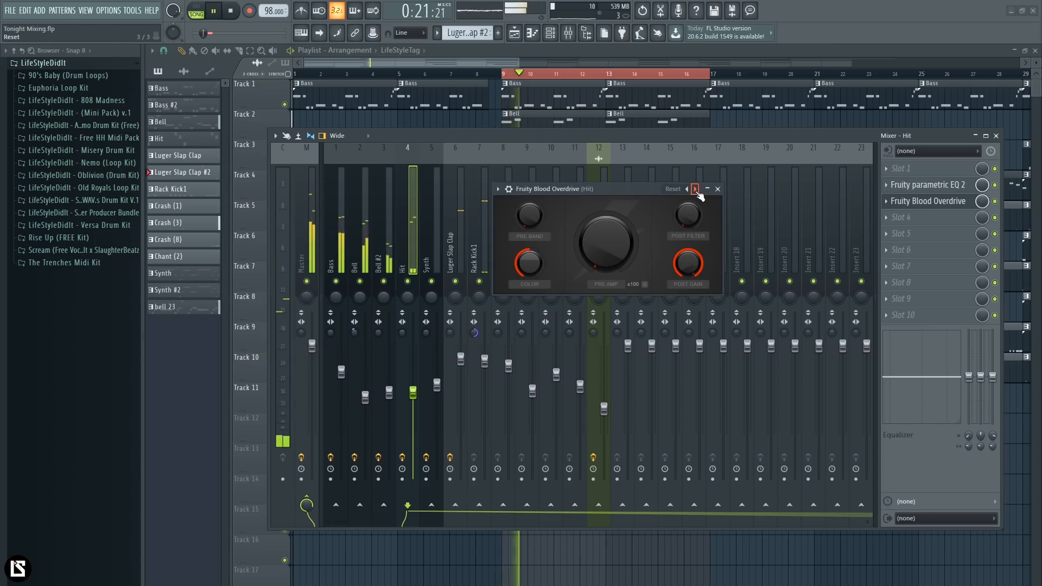
pyautogui.press('space')
pyautogui.click(688, 189)
pyautogui.click(687, 189)
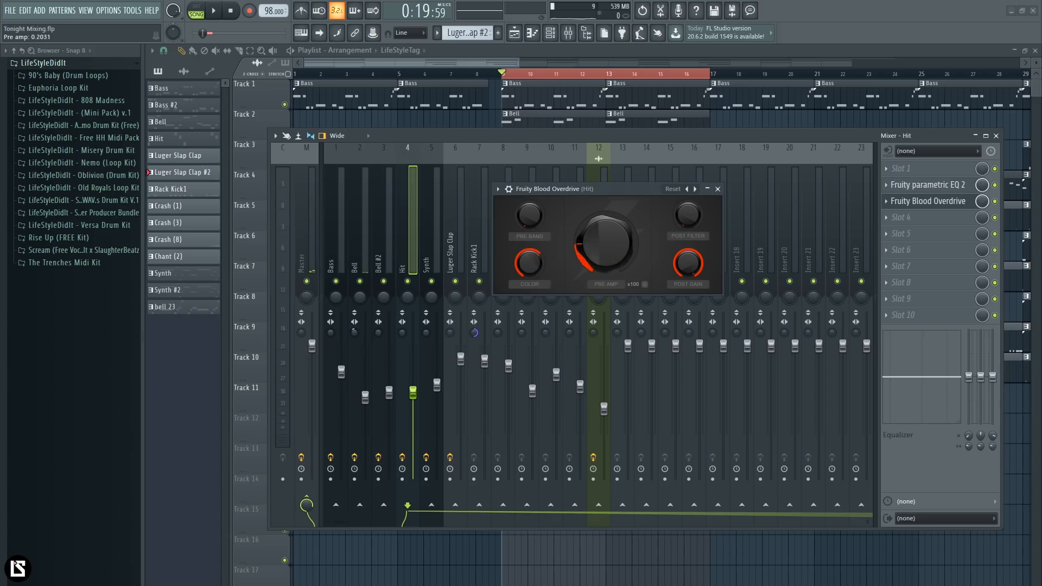
# Raise the overdrive's Pre Amp to about 0.49 and lower its Color while auditioning the beat.
pyautogui.press('space')
pyautogui.moveTo(609, 263); pyautogui.dragTo(610, 239)
pyautogui.press('space')
pyautogui.press('space')
pyautogui.press('space')
pyautogui.moveTo(530, 264); pyautogui.dragTo(529, 255)
pyautogui.press('space')
pyautogui.press('space')
pyautogui.press('space')
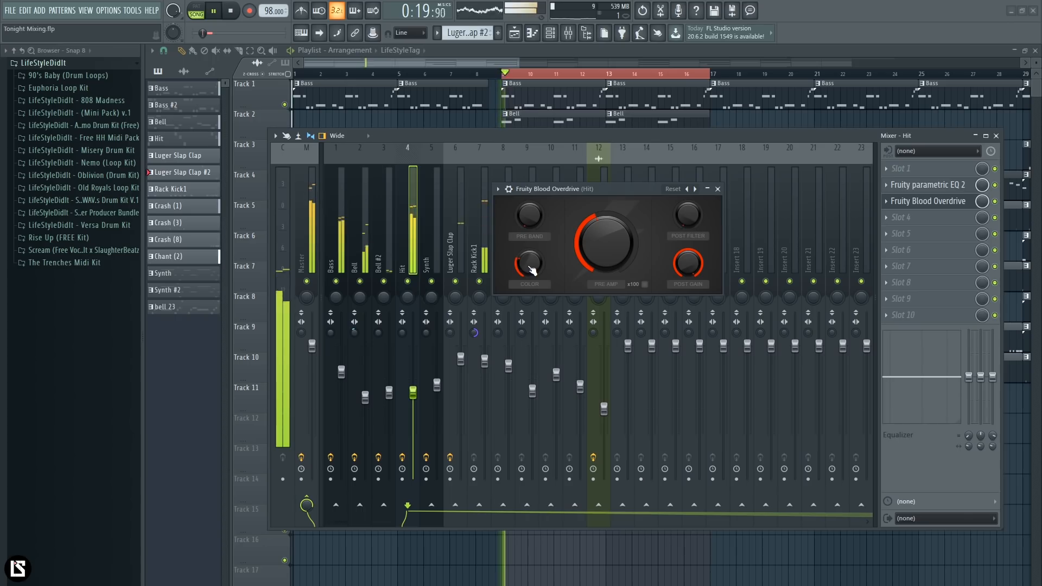
pyautogui.press('space')
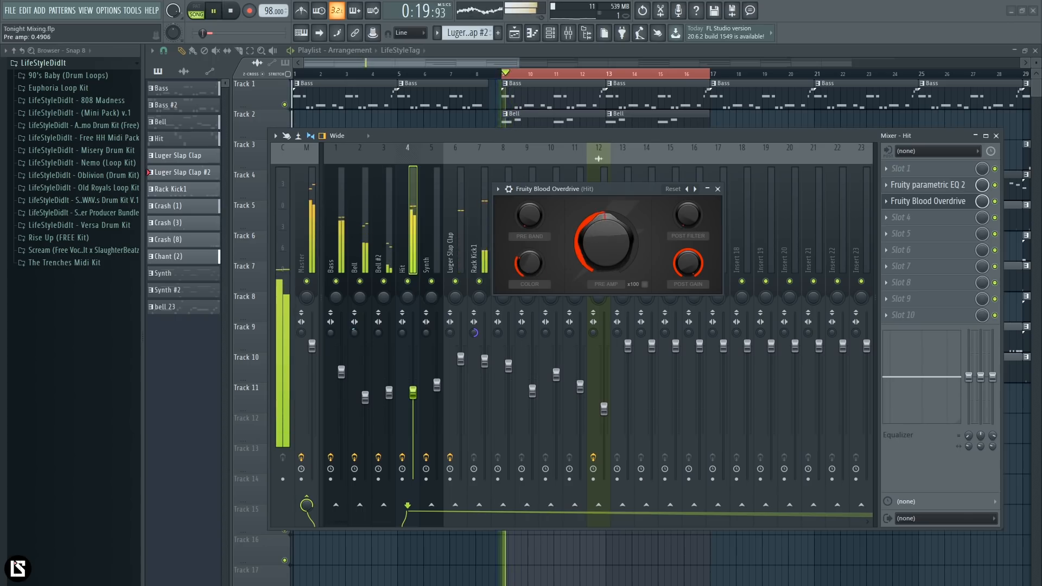
pyautogui.press('space')
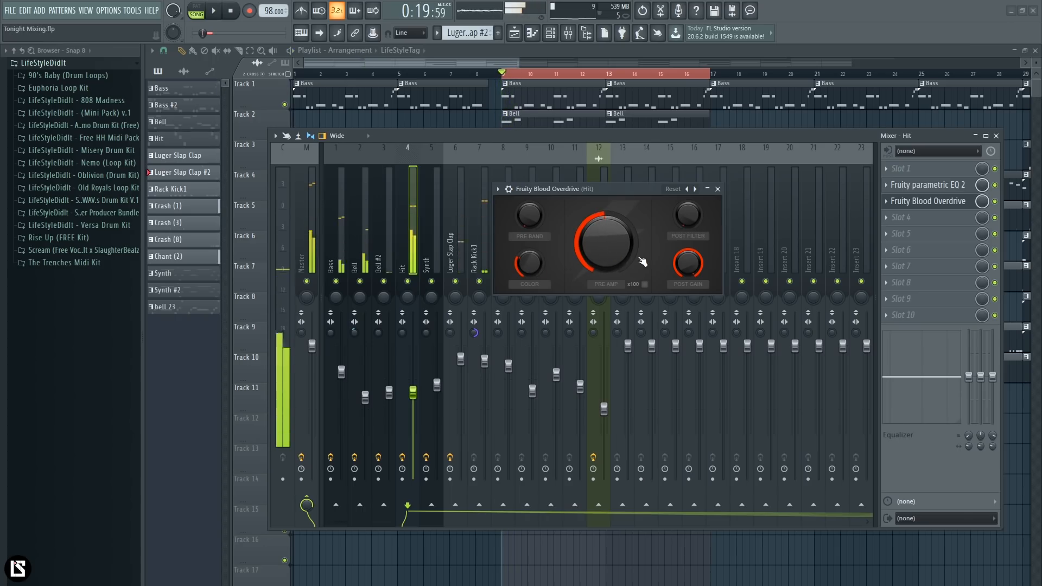
# Lower the overdrive slot's mix level, set Pre Amp to about 0.54 and Post Gain to -0.15 during playback, and close the plugin.
pyautogui.moveTo(980, 212); pyautogui.dragTo(981, 223)
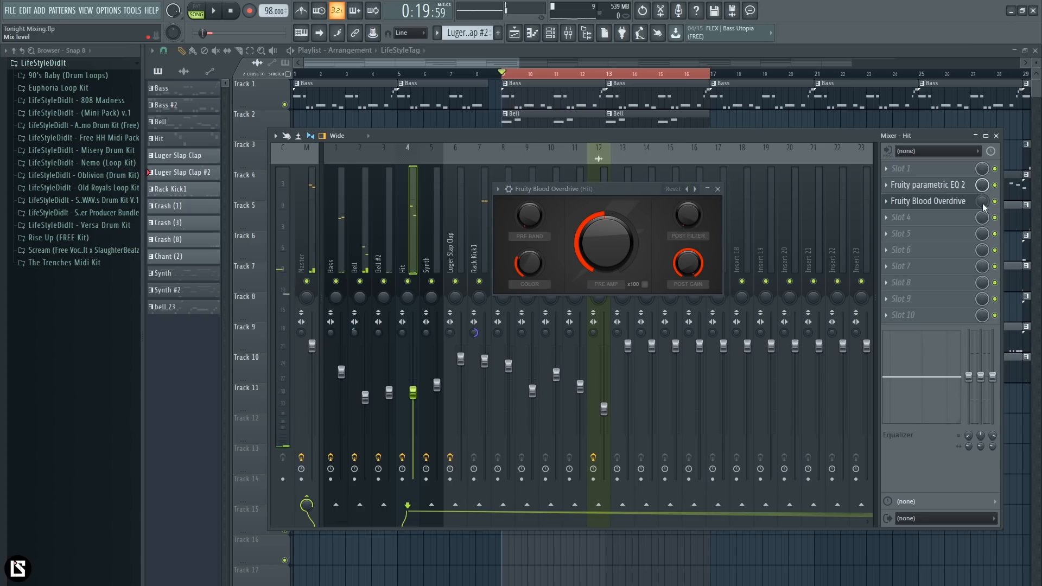
pyautogui.press('space')
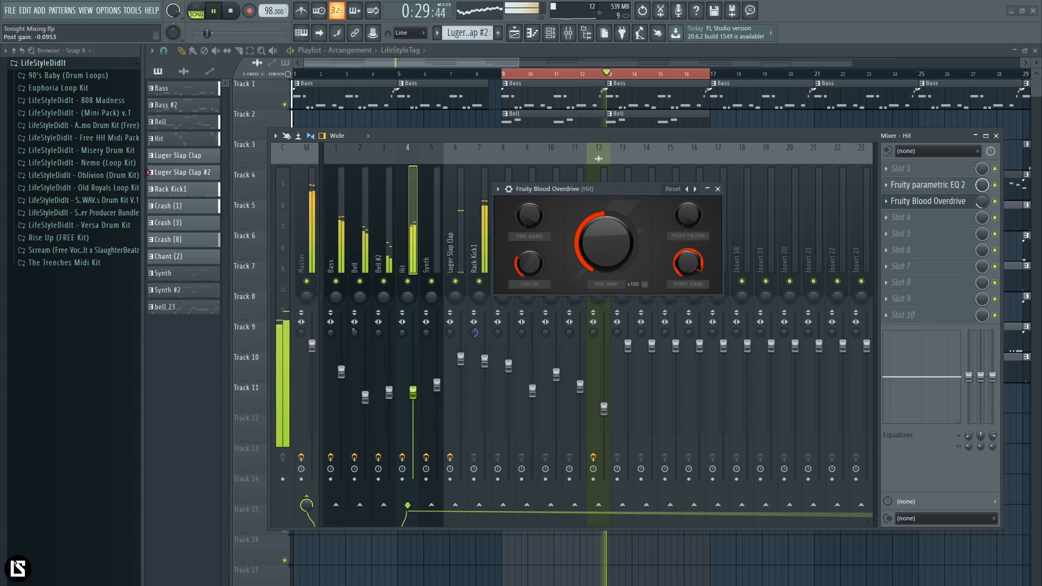
pyautogui.moveTo(599, 255); pyautogui.dragTo(599, 253)
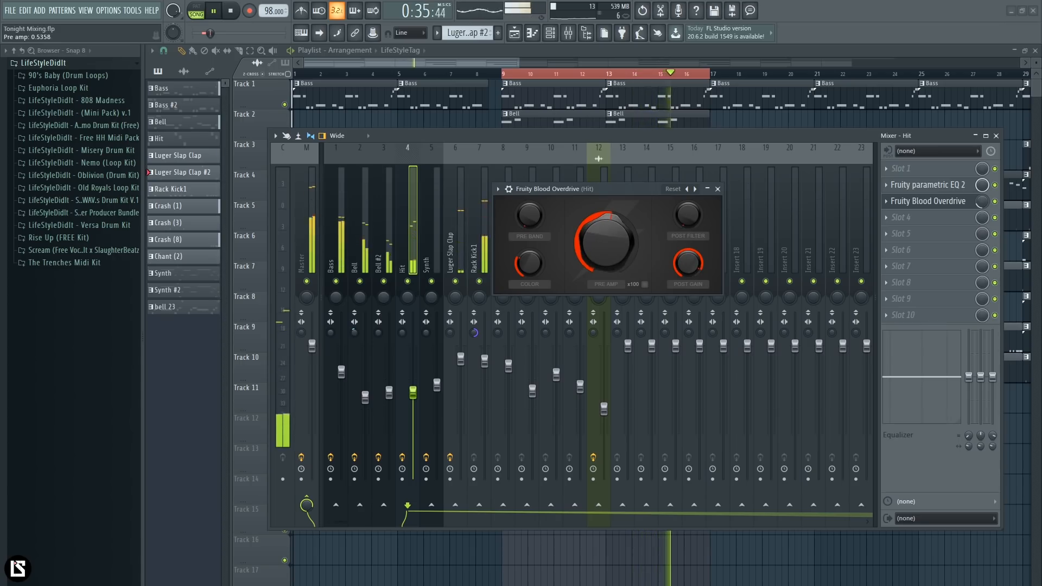
pyautogui.moveTo(688, 269); pyautogui.dragTo(688, 274)
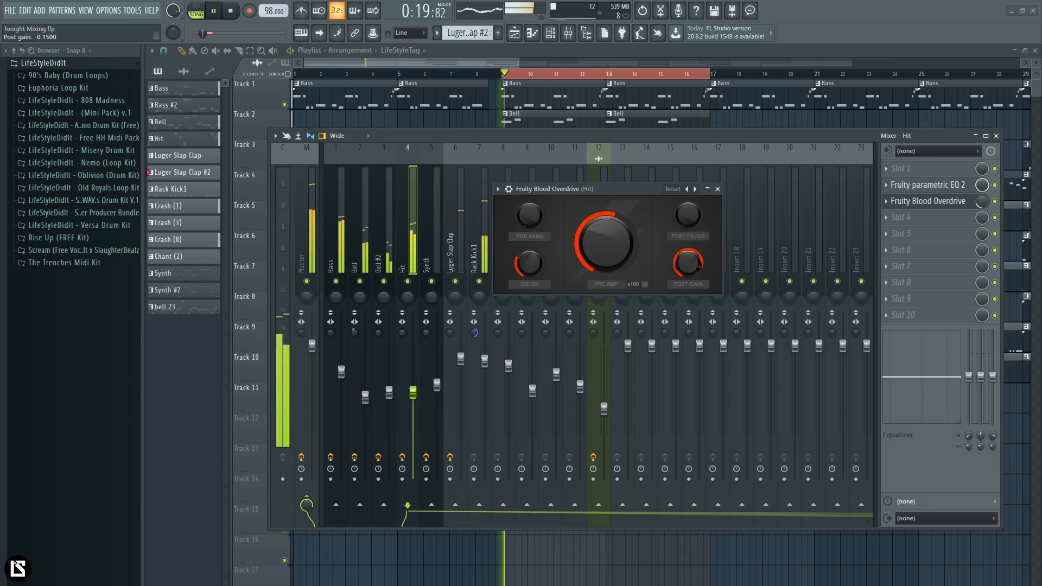
pyautogui.press('space')
pyautogui.click(717, 189)
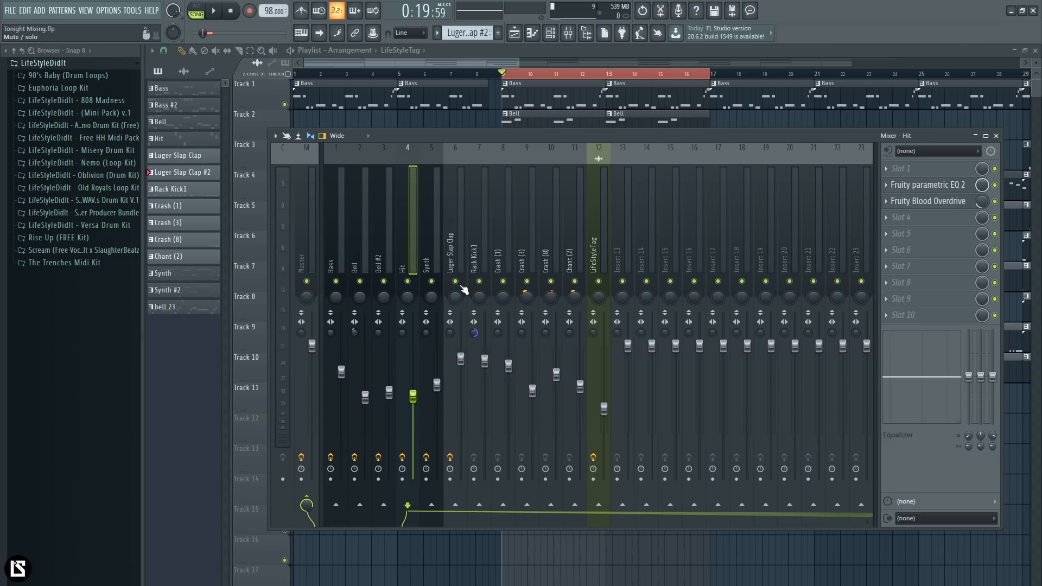
# Play the mix and lower the Hit track's volume to 59% (-10.2 dB).
pyautogui.click(480, 255)
pyautogui.press('space')
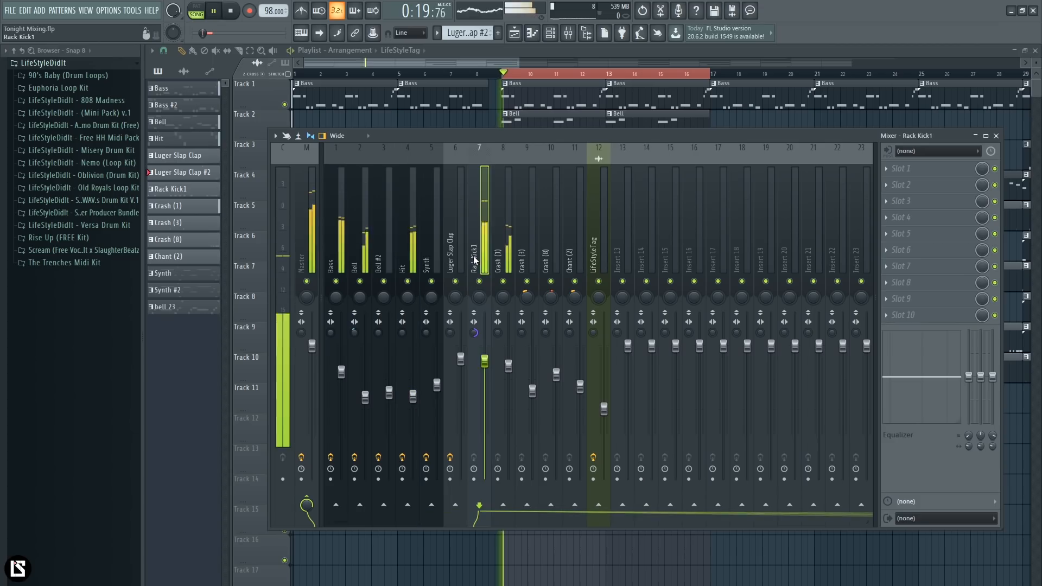
pyautogui.click(408, 265)
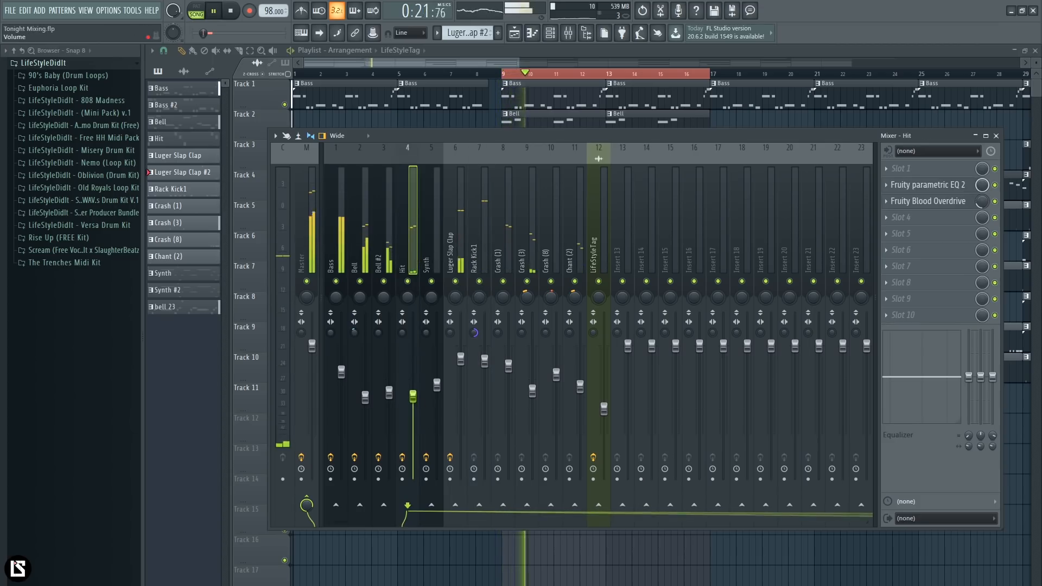
pyautogui.moveTo(417, 400); pyautogui.dragTo(418, 404)
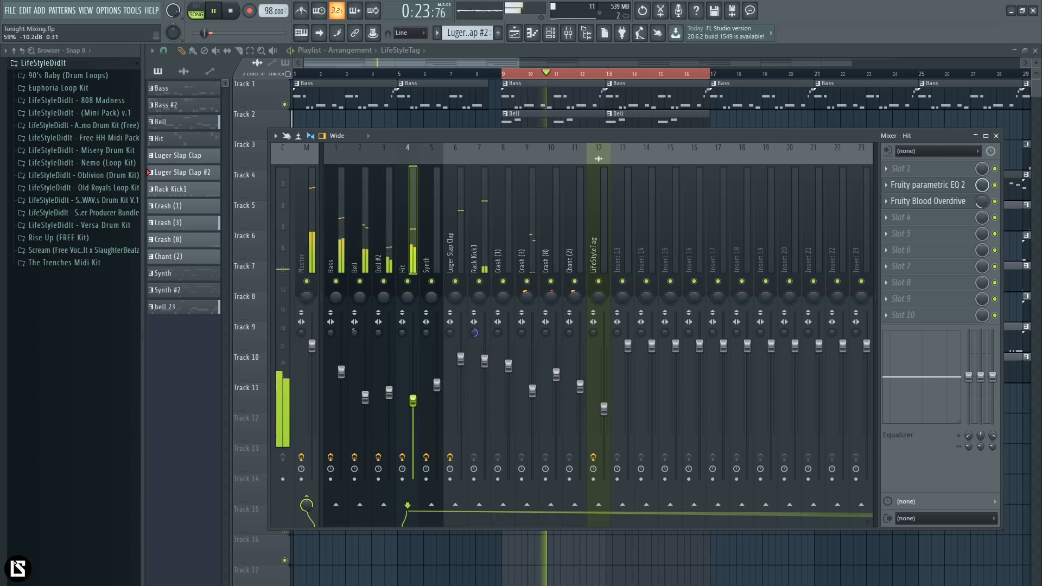
# Stop playback, load GClip into slot 2 of the Rack Kick1 track, and set its Clip to 65%.
pyautogui.click(485, 248)
pyautogui.press('space')
pyautogui.click(912, 185)
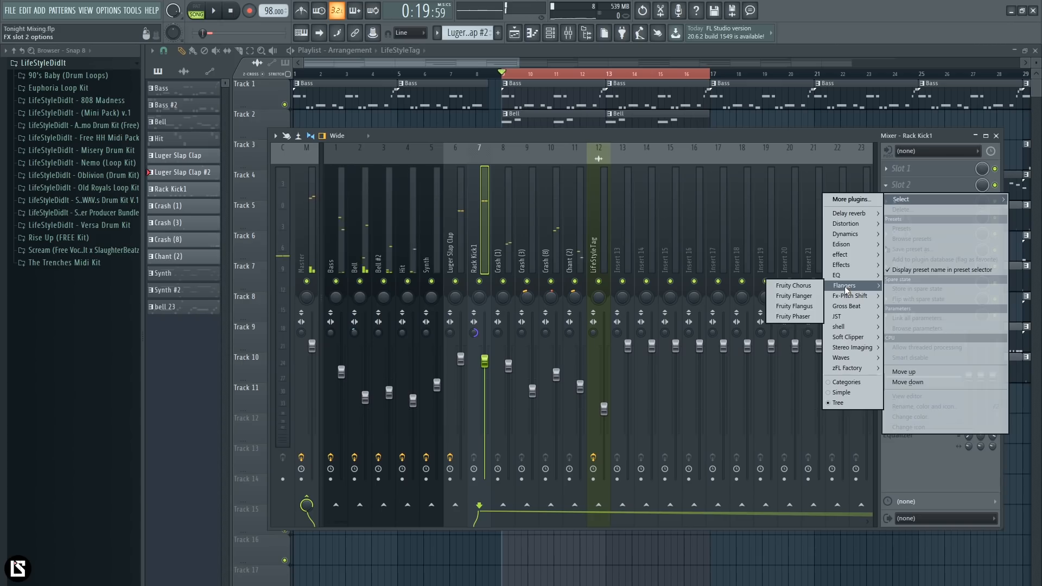
pyautogui.moveTo(847, 259)
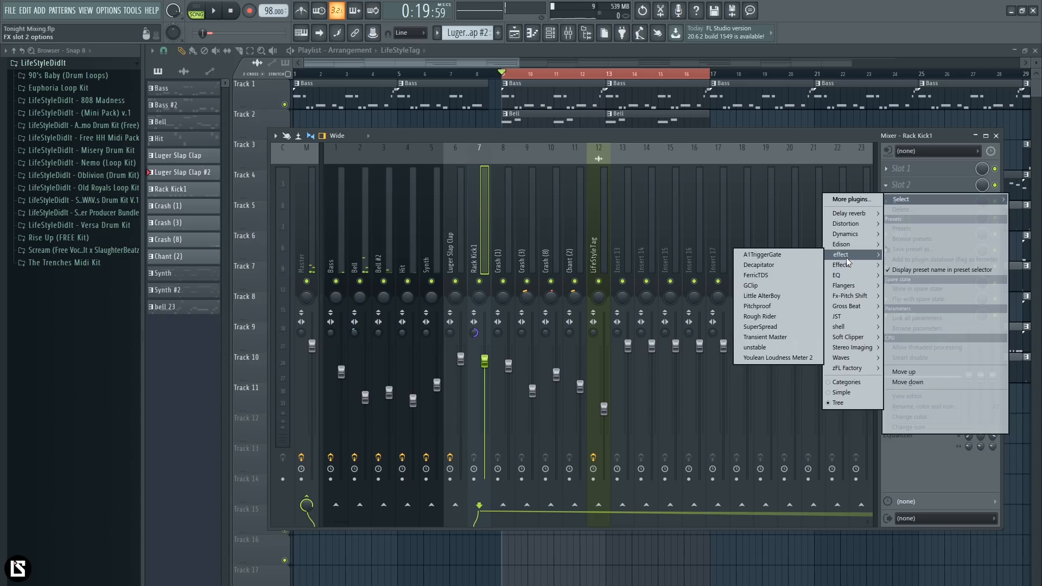
pyautogui.click(771, 283)
pyautogui.moveTo(92, 70); pyautogui.dragTo(689, 172)
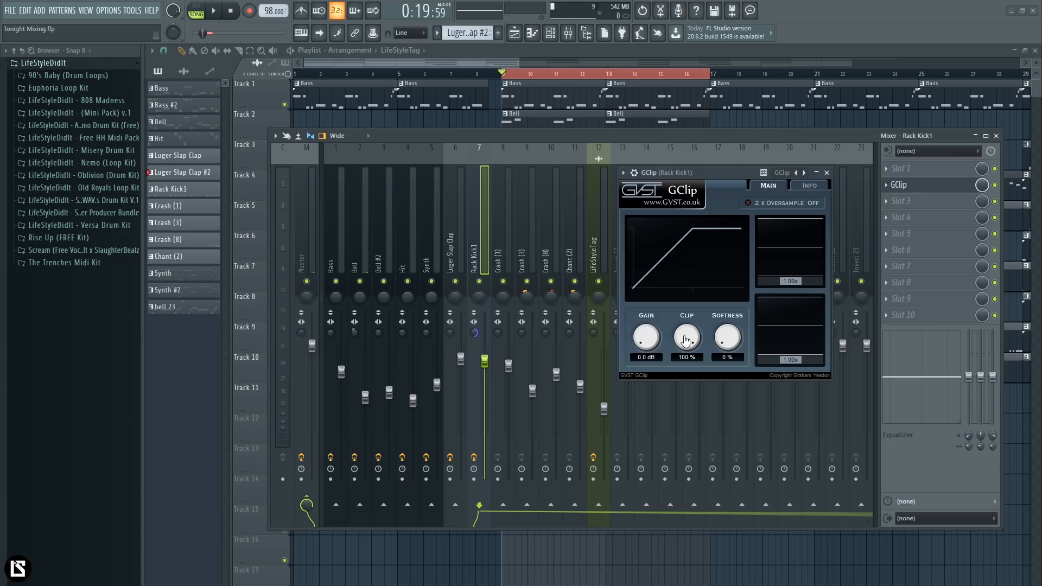
pyautogui.moveTo(686, 340); pyautogui.dragTo(679, 358)
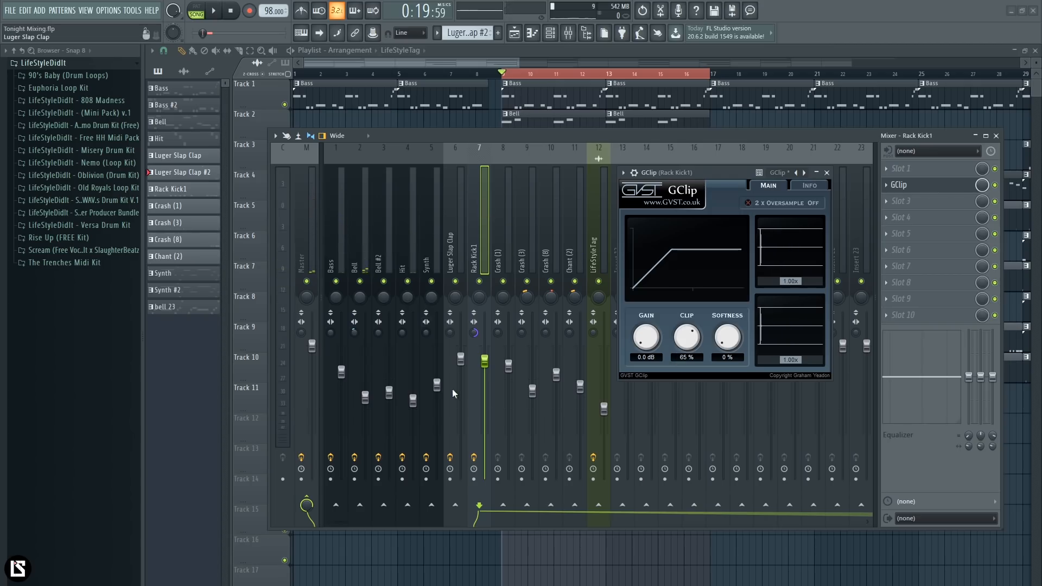
# Lower the Hit track's volume to 57%, then set Rack Kick1's GClip Softness to 37% and Gain to about 5.4 dB during playback.
pyautogui.click(413, 400)
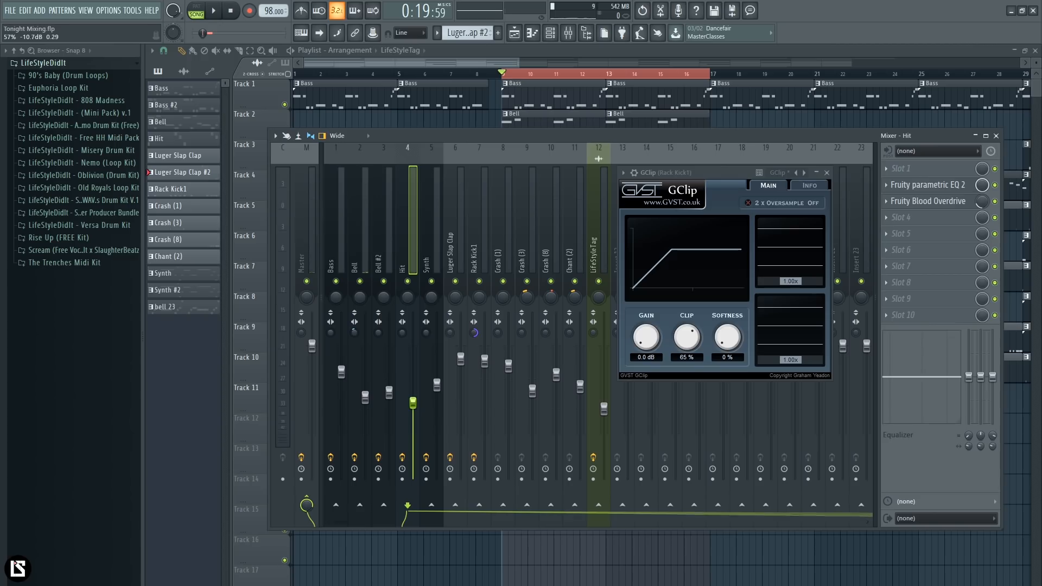
pyautogui.click(693, 175)
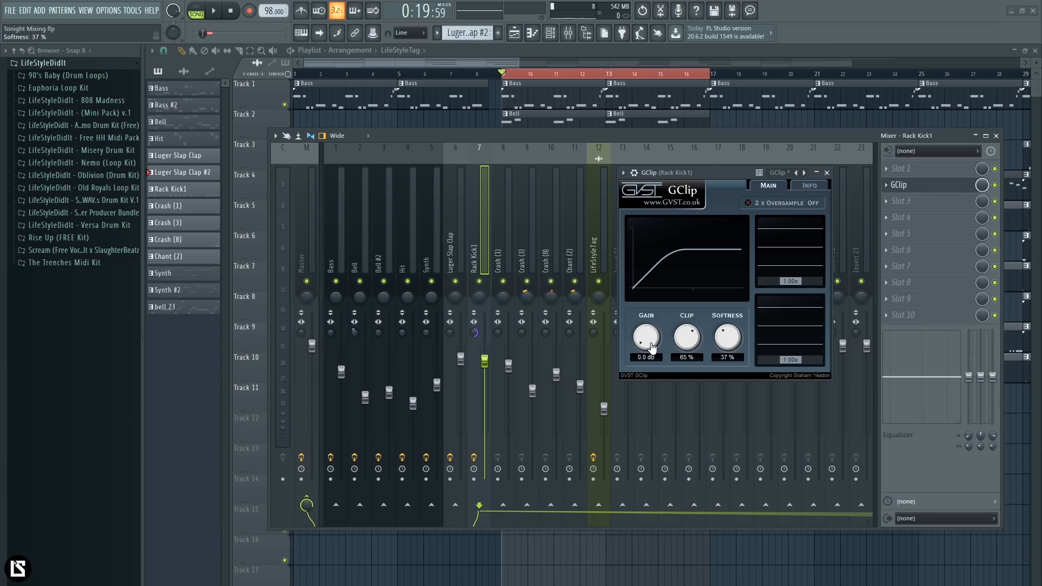
pyautogui.click(225, 15)
pyautogui.moveTo(652, 340); pyautogui.dragTo(653, 336)
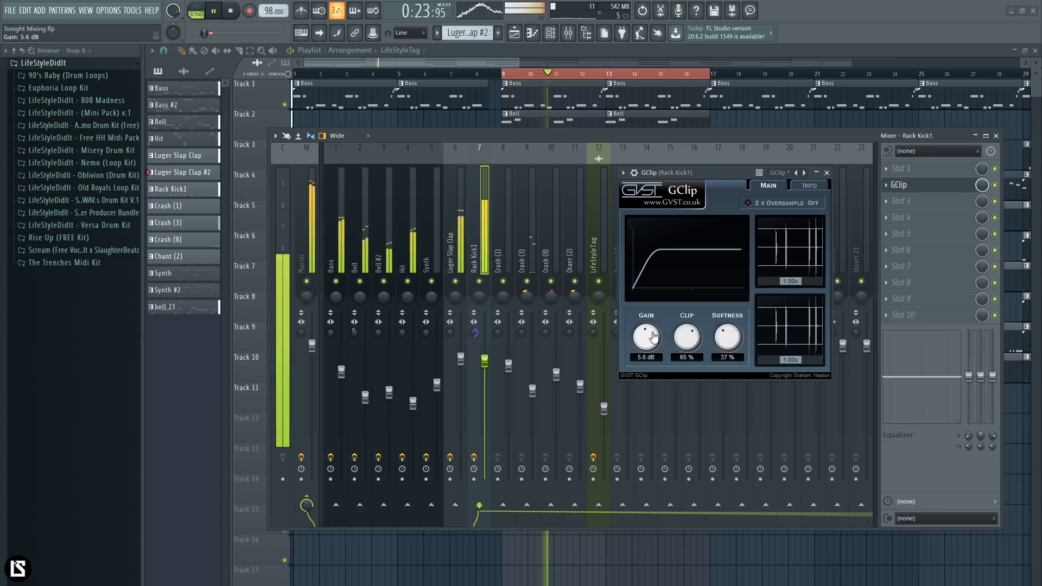
pyautogui.click(238, 14)
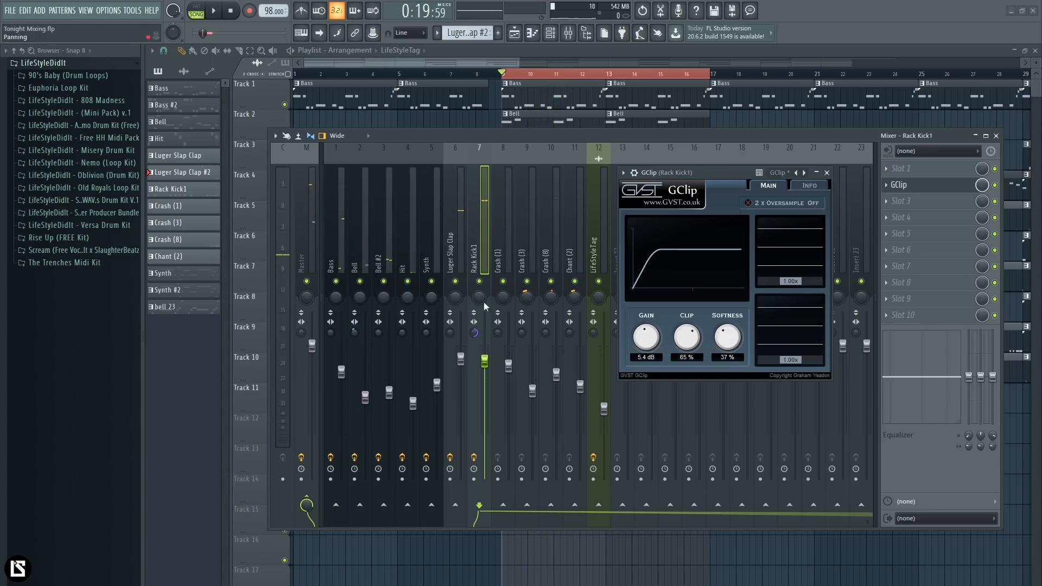
# Mute the Bass, Bell, Bell #2, Hit and Synth tracks and try GClip Gain values between about 8.1 and 4.7 dB on the playing drums.
pyautogui.click(432, 281)
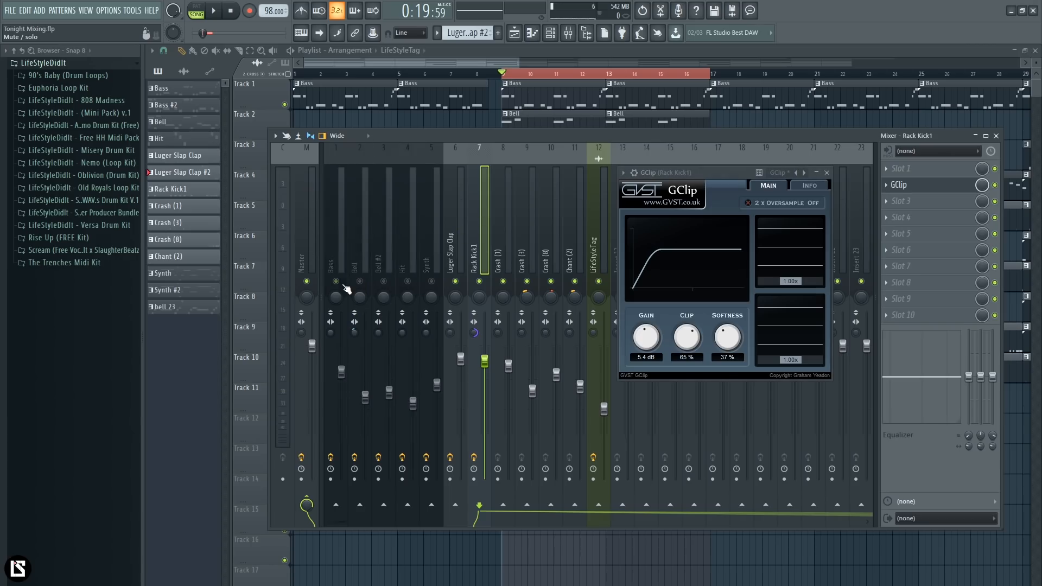
pyautogui.press('space')
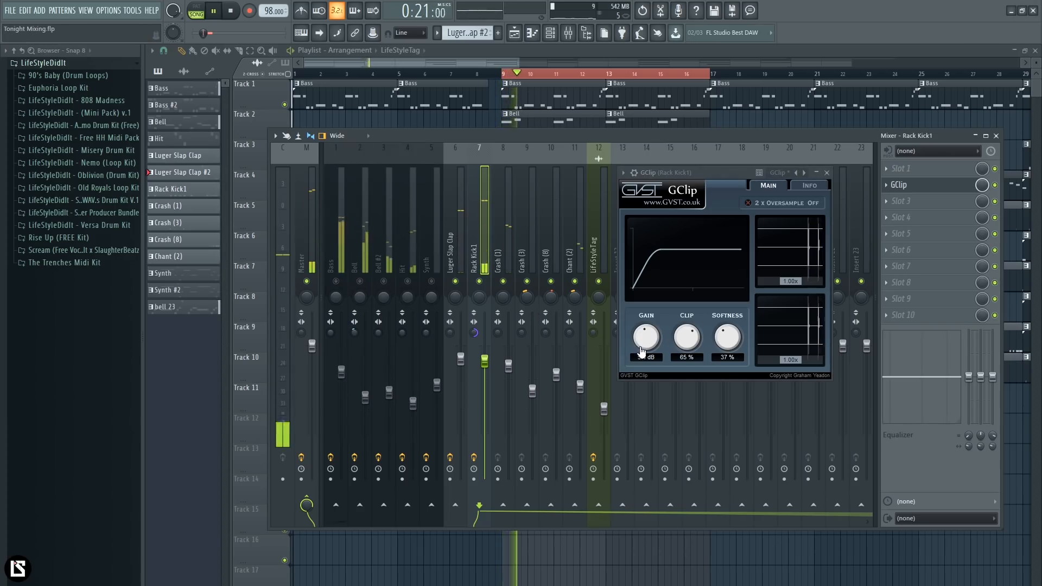
pyautogui.moveTo(646, 349); pyautogui.dragTo(650, 337)
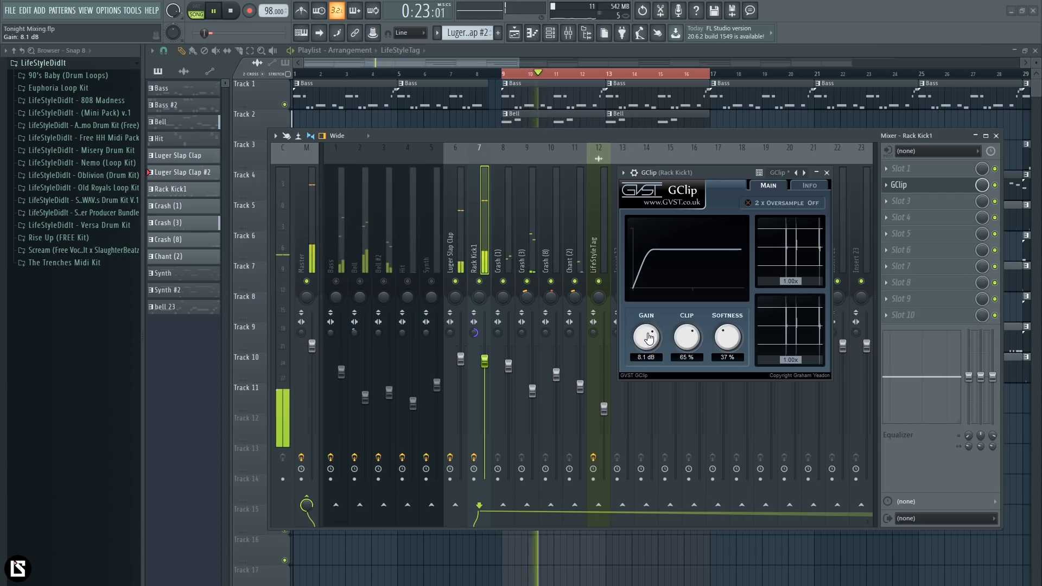
pyautogui.moveTo(650, 338); pyautogui.dragTo(647, 353)
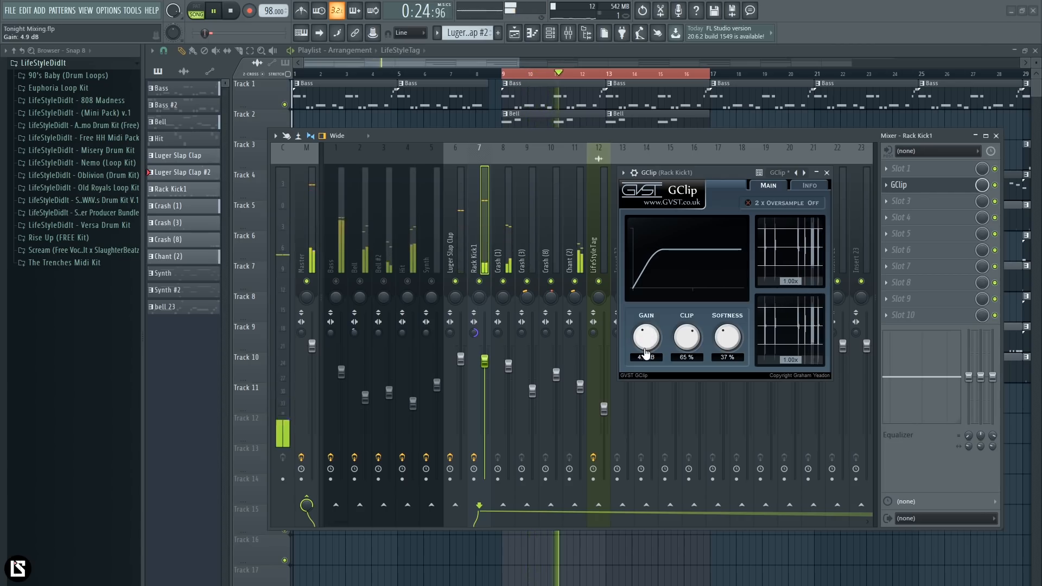
pyautogui.click(230, 11)
# Unmute the Synth, Hit, Bell #2, Bell and Bass tracks with playback stopped.
pyautogui.click(431, 281)
pyautogui.click(408, 281)
pyautogui.click(384, 282)
pyautogui.click(360, 281)
pyautogui.click(336, 282)
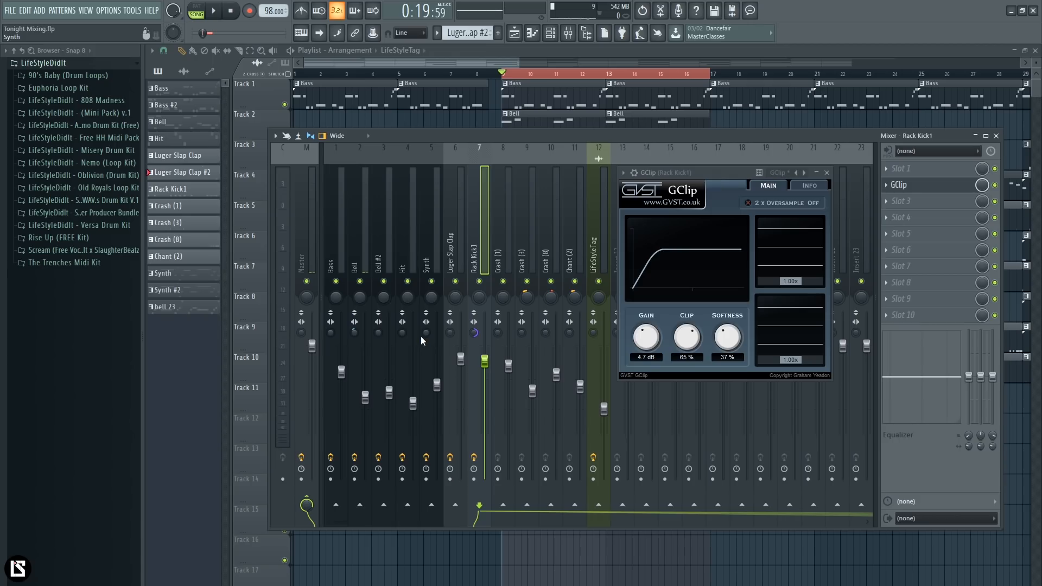
# Set GClip's Gain to about 3.3 dB and Softness to 41% while playing the full mix, and close the plugin.
pyautogui.moveTo(655, 346); pyautogui.dragTo(657, 337)
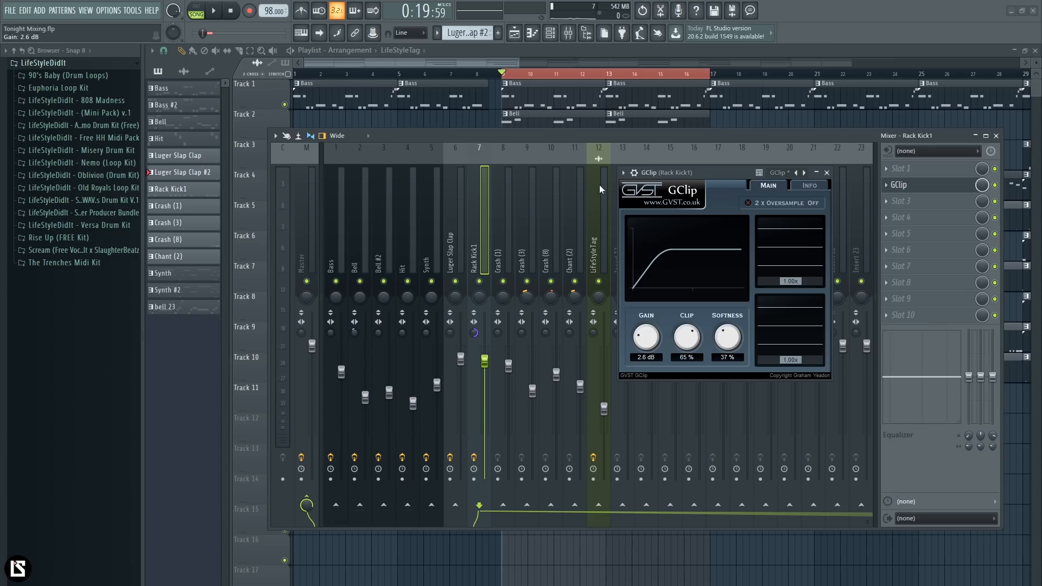
pyautogui.click(215, 11)
pyautogui.moveTo(647, 341); pyautogui.dragTo(648, 344)
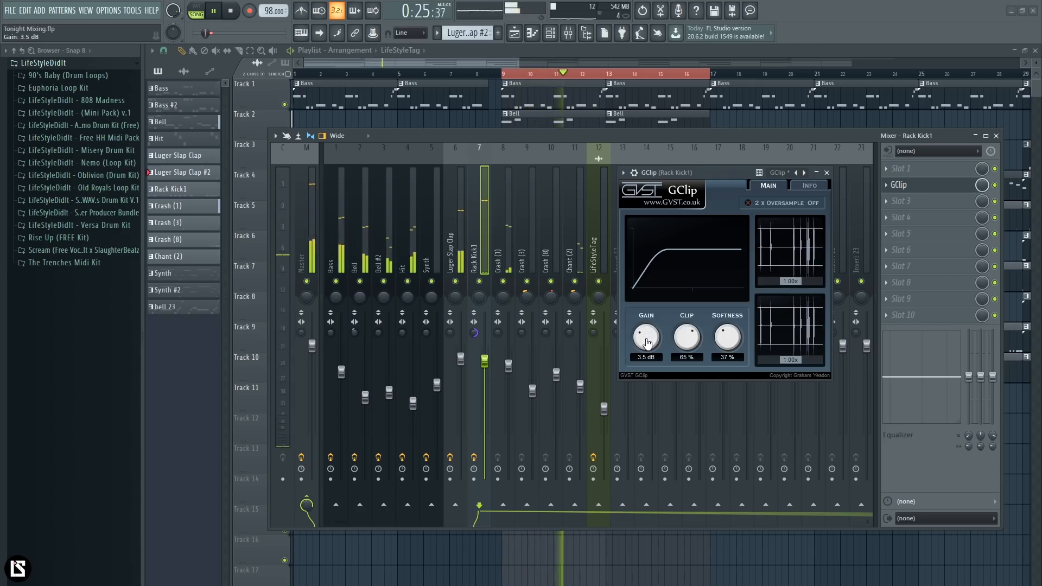
pyautogui.moveTo(729, 348); pyautogui.dragTo(726, 334)
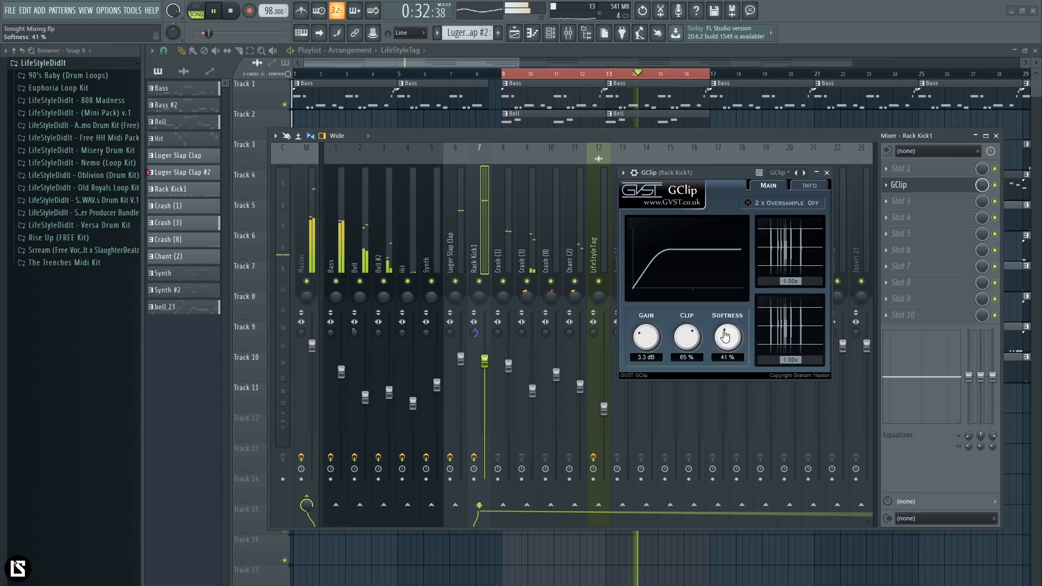
pyautogui.click(831, 173)
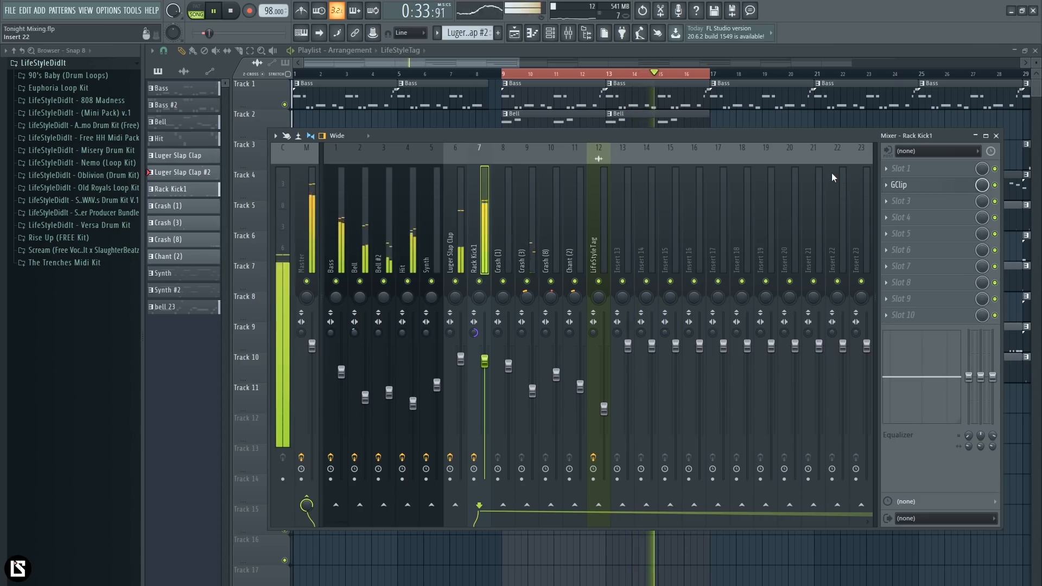
# Lower the Hit track's volume to 55%, and load S1 Imager Stereo into its slot 4 with Width set to 1.25.
pyautogui.click(412, 248)
pyautogui.press('space')
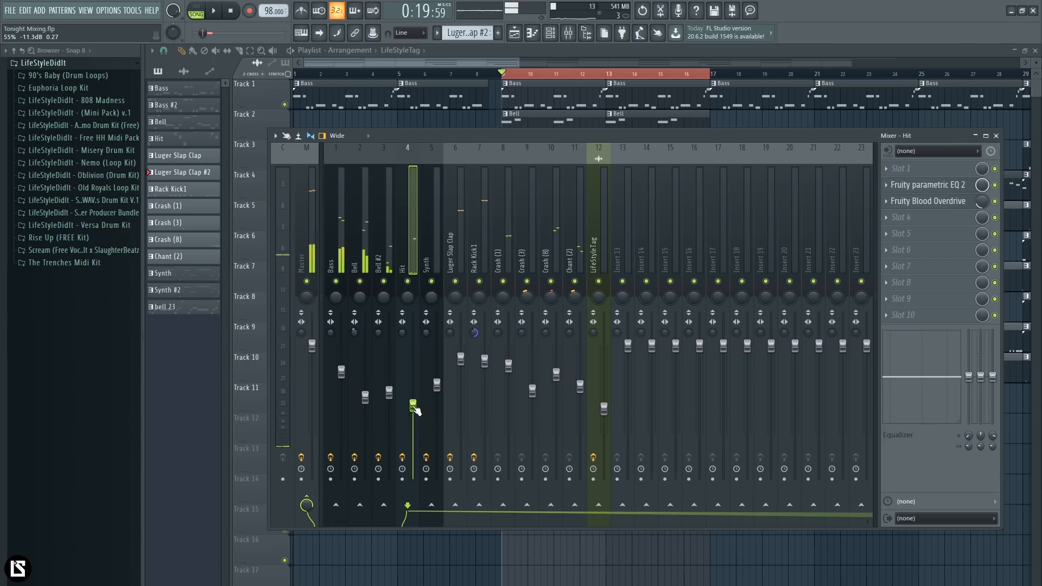
pyautogui.click(917, 217)
pyautogui.moveTo(848, 389)
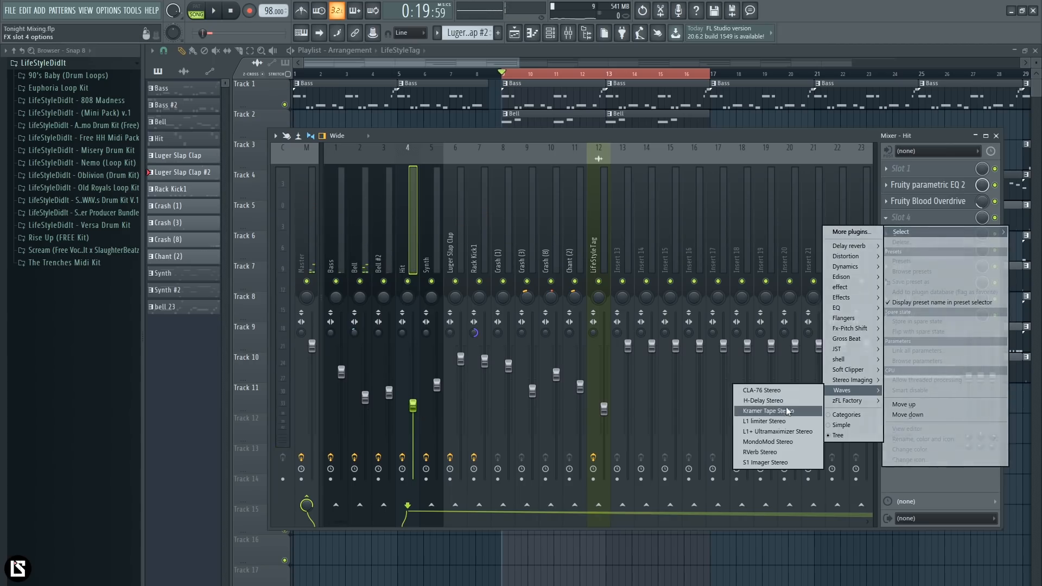
pyautogui.click(767, 462)
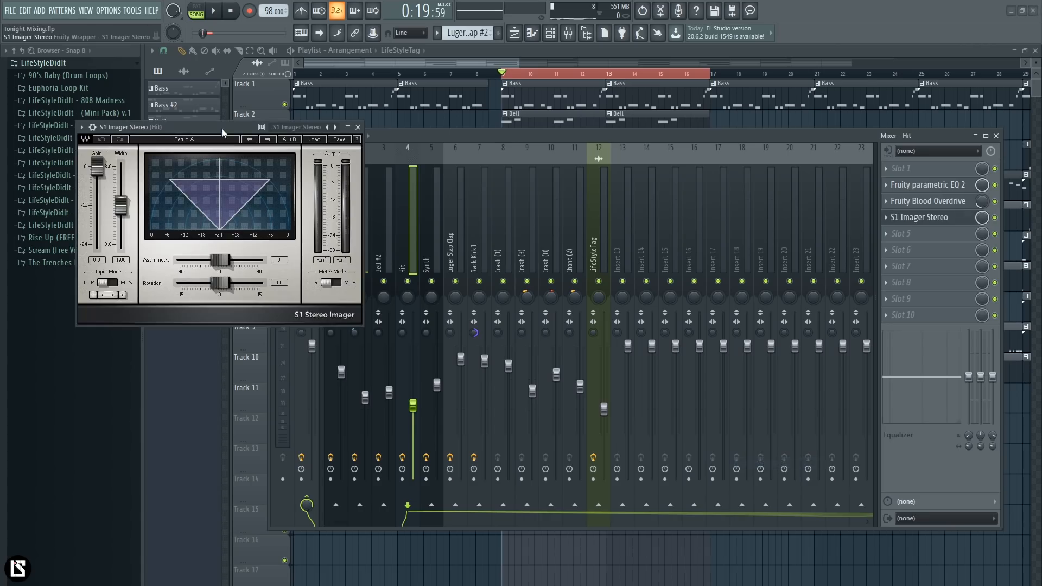
pyautogui.moveTo(224, 131); pyautogui.dragTo(474, 172)
pyautogui.moveTo(372, 247); pyautogui.dragTo(372, 242)
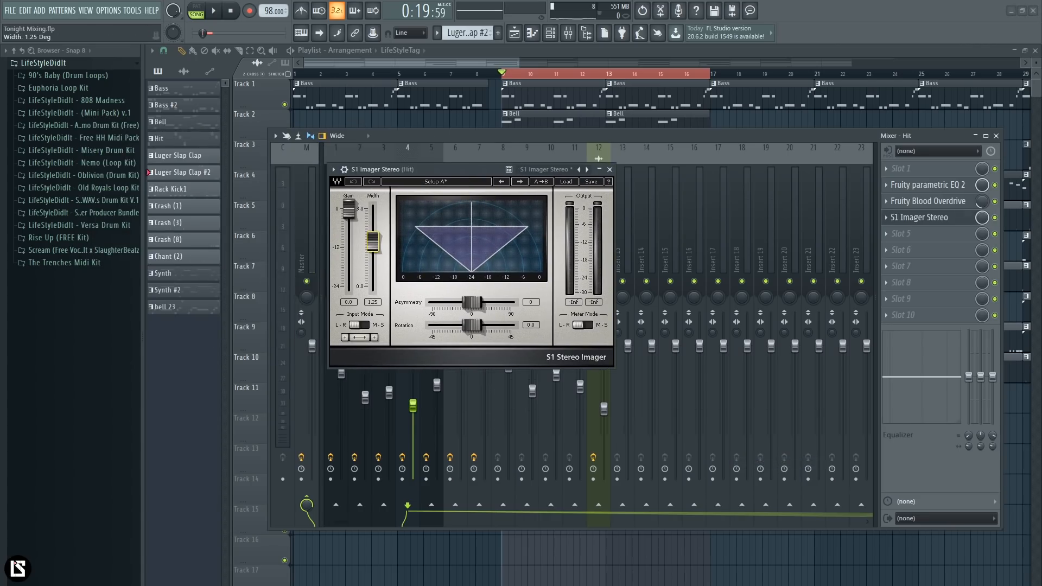
pyautogui.click(610, 170)
# Play the mix, check the Luger Slap Clap track, and lower the Hit track's volume slightly.
pyautogui.press('space')
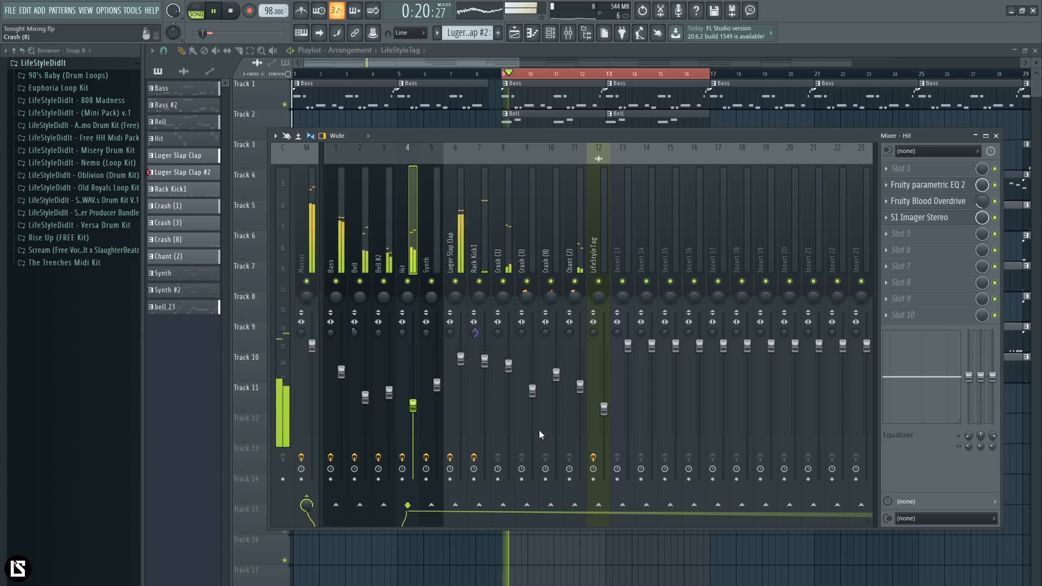
pyautogui.click(464, 252)
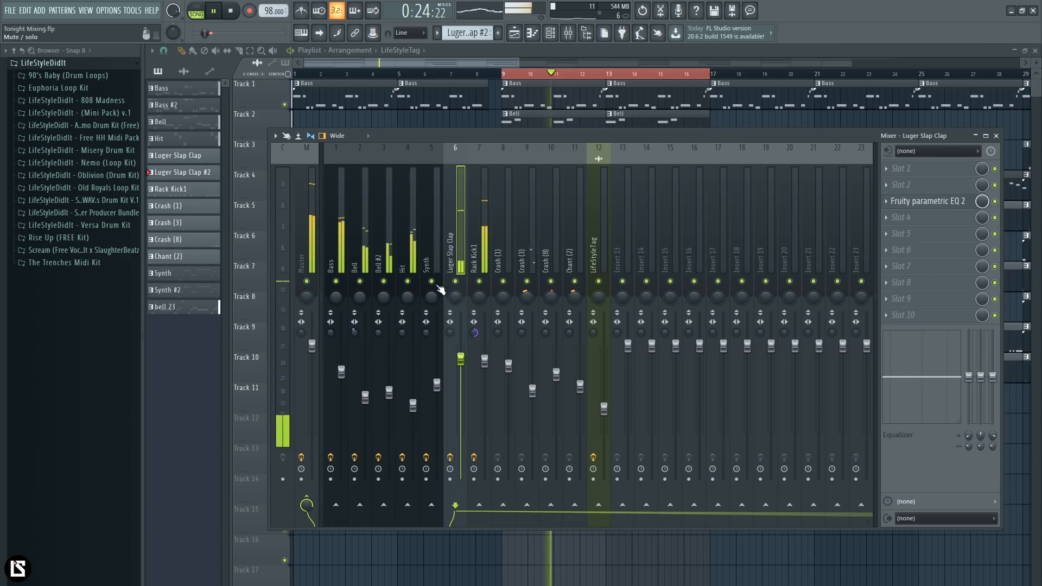
pyautogui.click(418, 381)
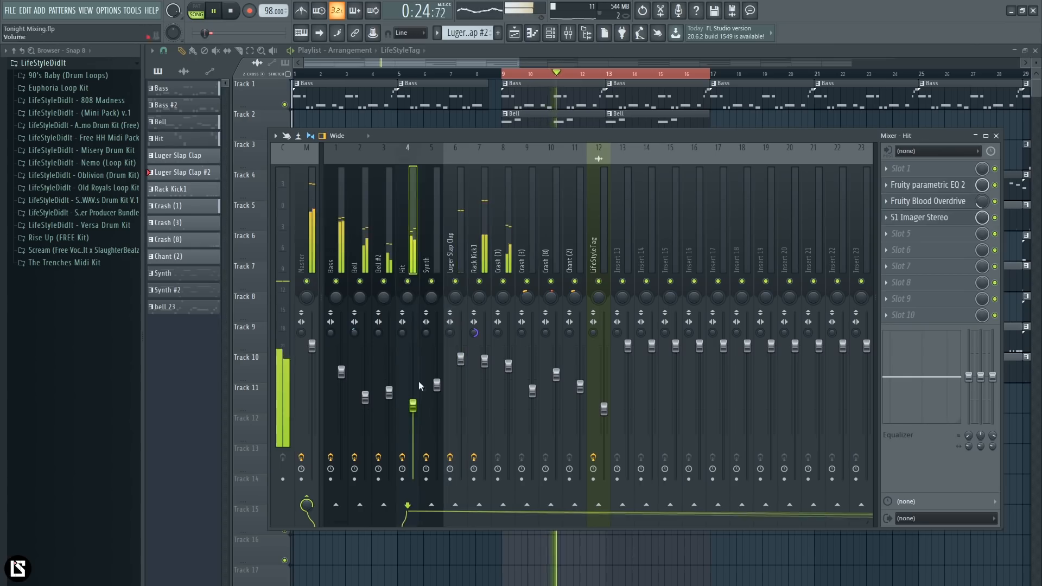
# Solo the Bass track, restart playback, and bring in the Bell and Bell #2 tracks to hear them together.
pyautogui.click(409, 283)
pyautogui.rightClick(337, 282)
pyautogui.press('space')
pyautogui.press('space')
pyautogui.click(360, 282)
pyautogui.click(384, 283)
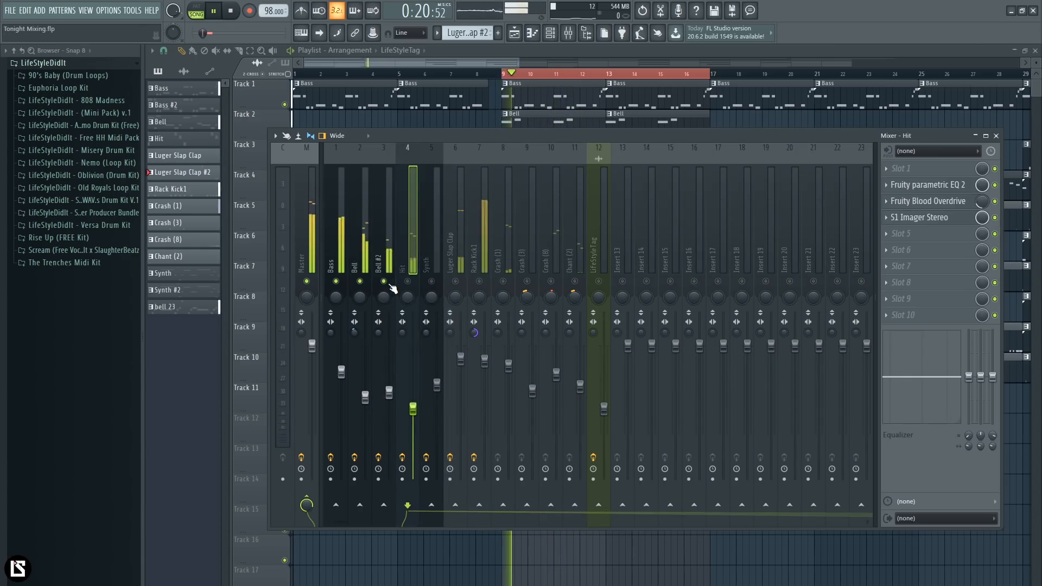
# Raise the Bell #2 track's volume slightly and unmute the Hit, Synth and Crash (3) tracks, stopping playback.
pyautogui.click(392, 288)
pyautogui.click(408, 282)
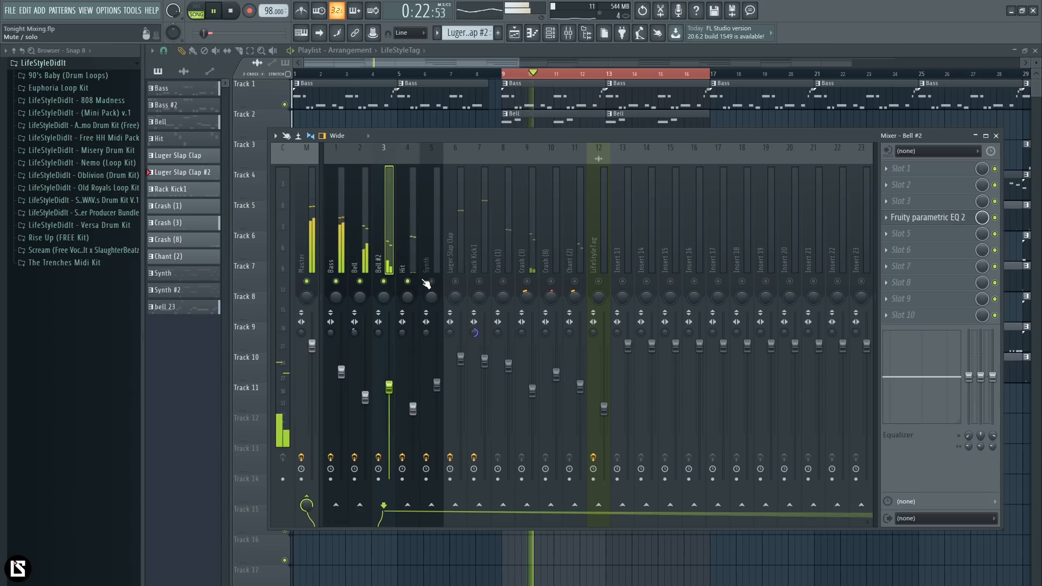
pyautogui.click(431, 281)
pyautogui.press('space')
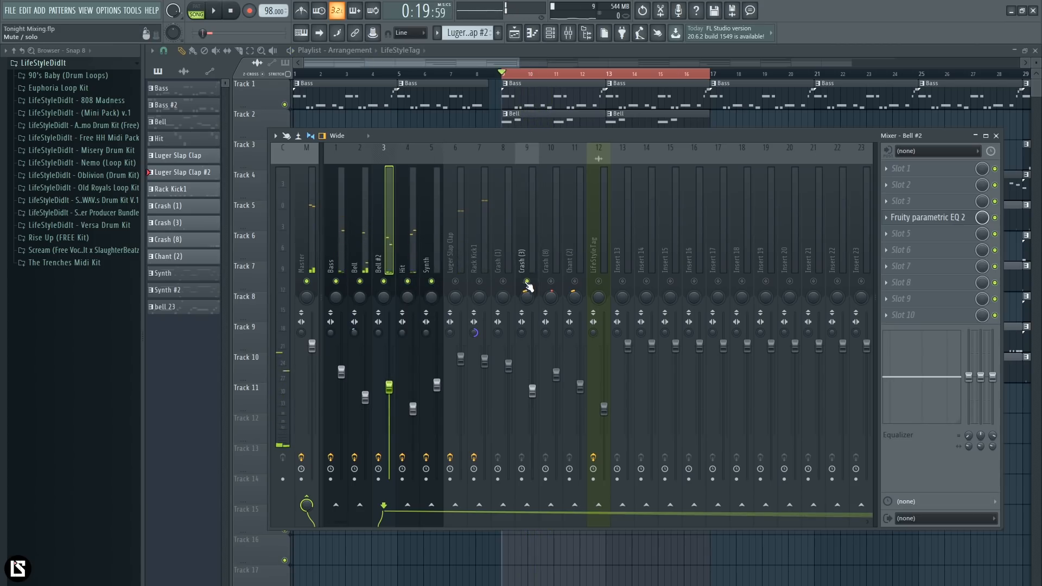
# Audition the Crash (1) track by restarting playback repeatedly, and unmute the Rack Kick1 and Luger Slap Clap tracks.
pyautogui.press('space')
pyautogui.click(504, 282)
pyautogui.click(505, 263)
pyautogui.press('space')
pyautogui.press('space')
pyautogui.press('space')
pyautogui.press('space')
pyautogui.click(480, 282)
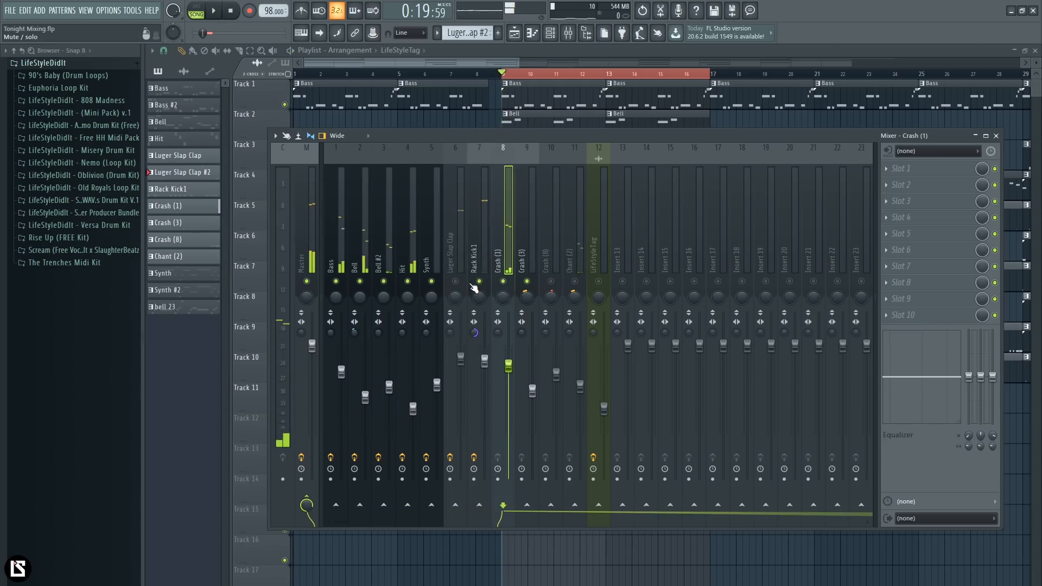
pyautogui.click(456, 281)
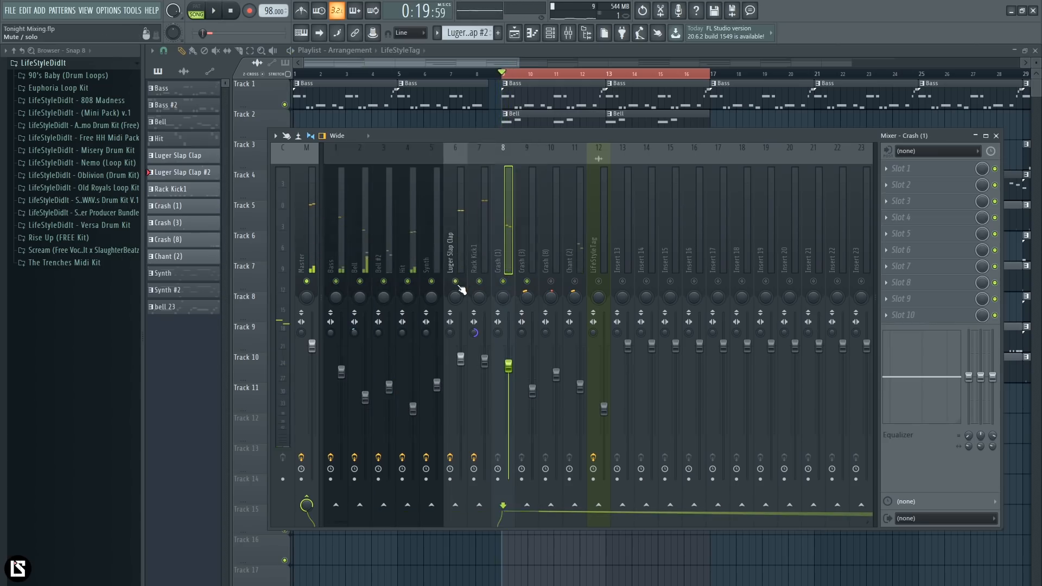
# Load Fruity Flanger into slot 2 of the Crash (1) track, move its window aside, and solo the track.
pyautogui.click(910, 190)
pyautogui.moveTo(853, 288)
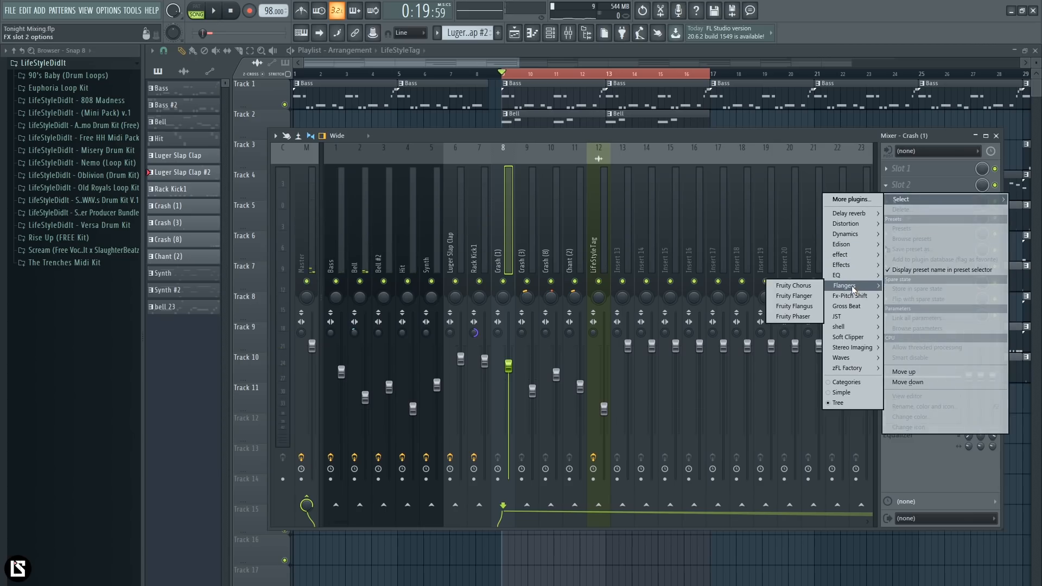
pyautogui.click(809, 297)
pyautogui.moveTo(166, 113); pyautogui.dragTo(245, 180)
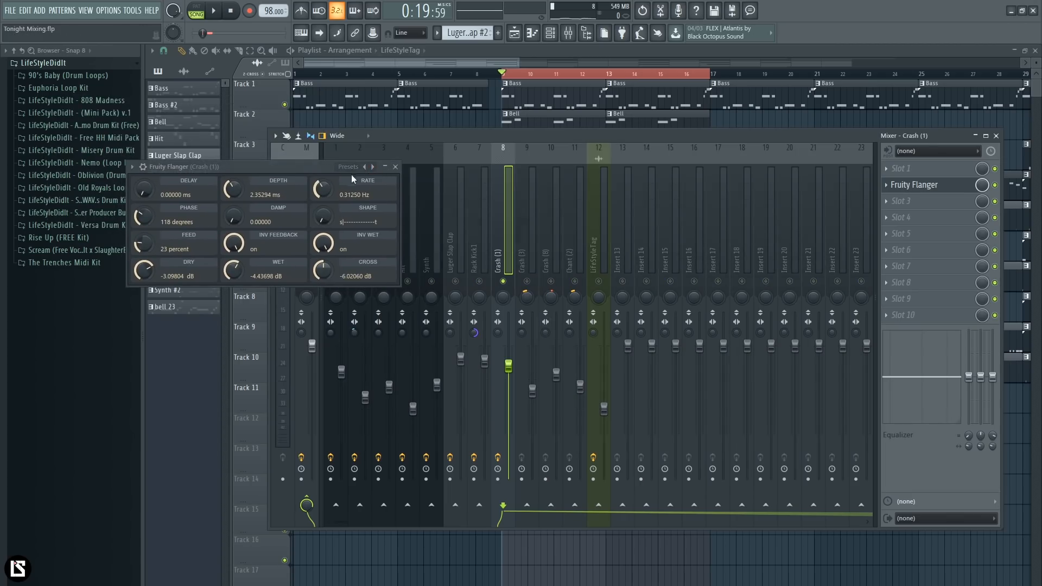
# Audition the flanger presets Bad Leslie, Classic Deep and Deep Flanger on the soloed Crash (1) track, and move on to a chorus preset.
pyautogui.click(373, 167)
pyautogui.press('space')
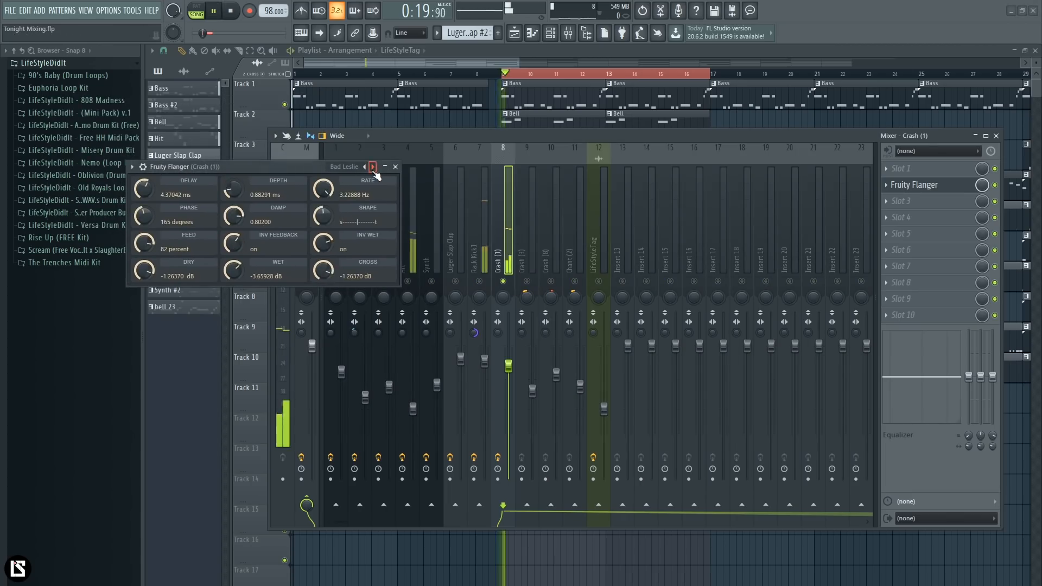
pyautogui.click(372, 168)
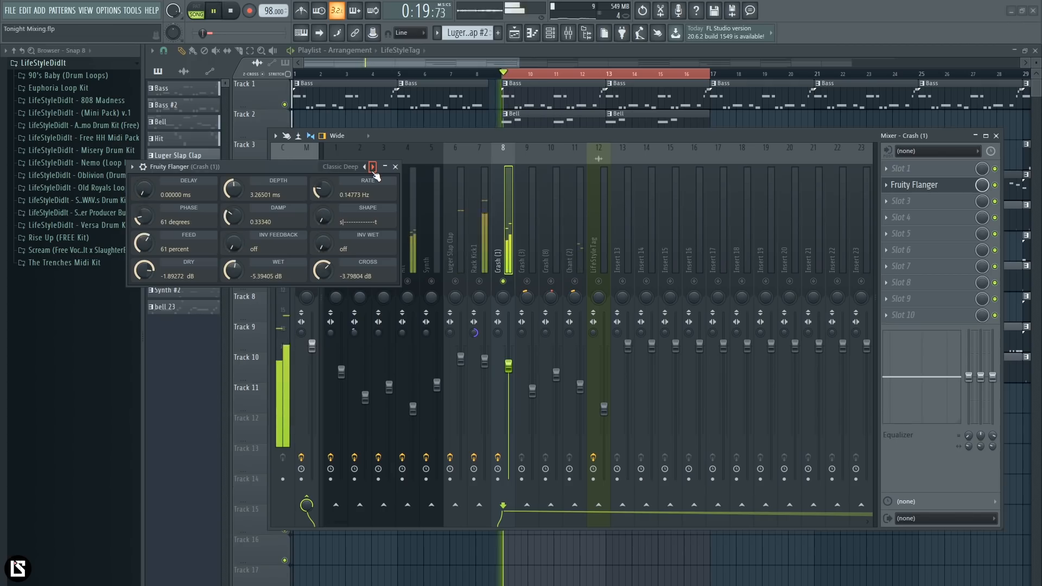
pyautogui.click(372, 167)
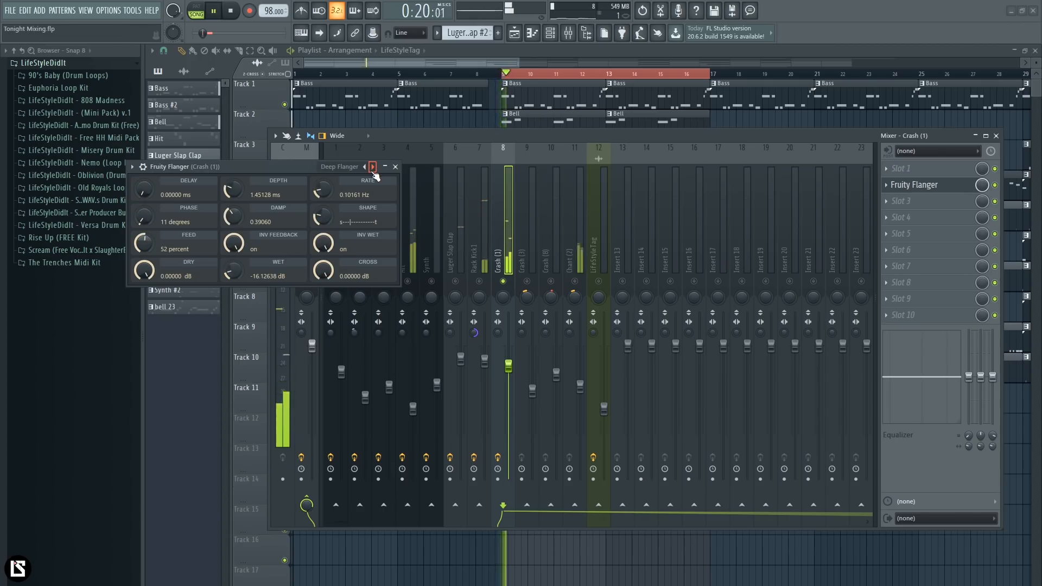
pyautogui.press('space')
pyautogui.press('space')
pyautogui.click(372, 167)
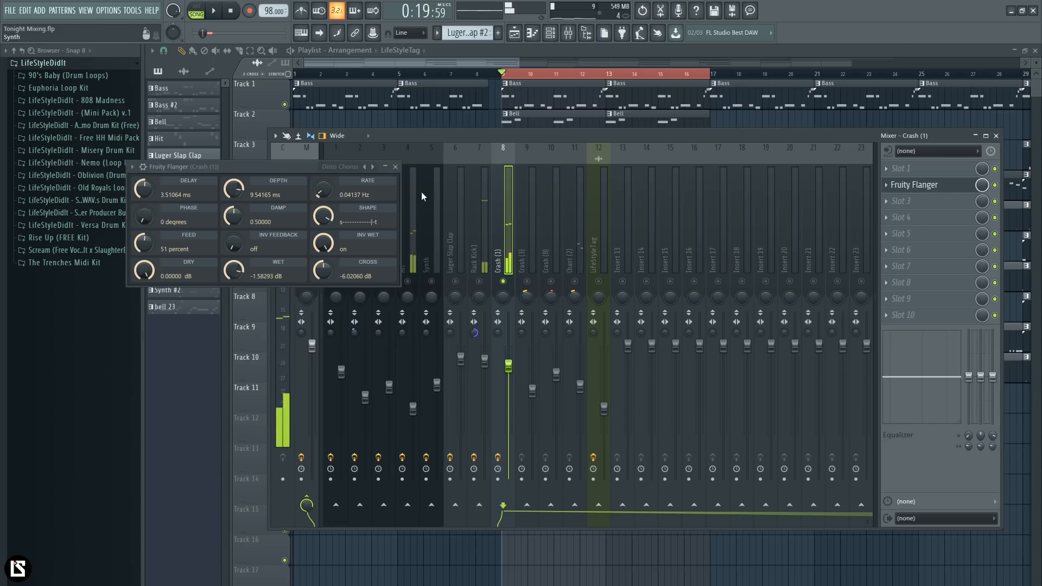
# Close the flanger, toggle its slot to compare the sound during playback, and lower the Crash (1) volume to 81%.
pyautogui.click(395, 167)
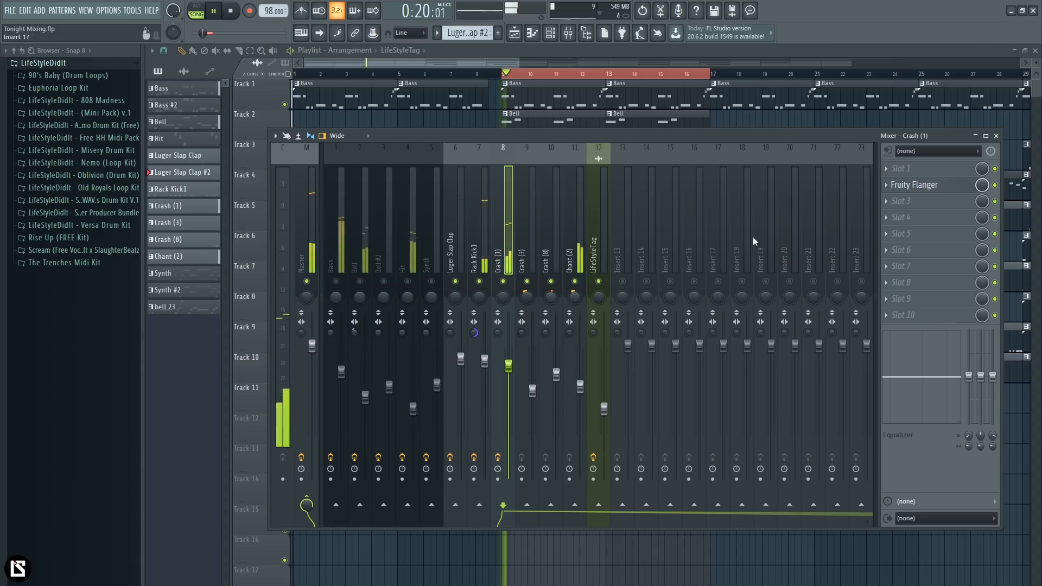
pyautogui.click(995, 185)
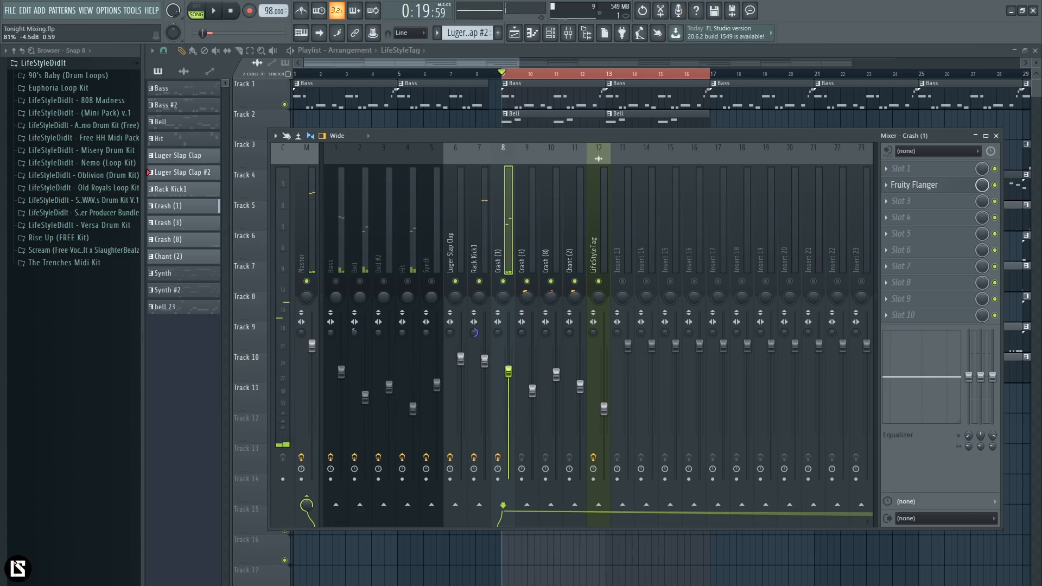
# Load Fruity Reeverb 2 into slot 3 of the Crash (1) track, adjust its high cut, set the wet level to 49%, and audition it.
pyautogui.click(917, 206)
pyautogui.moveTo(855, 216)
pyautogui.click(789, 261)
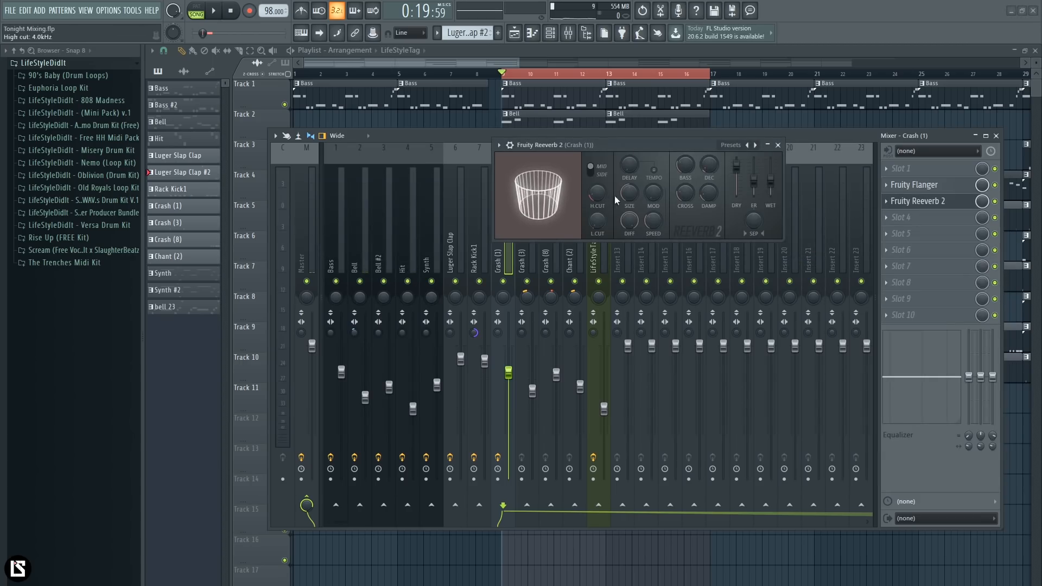
pyautogui.moveTo(599, 187); pyautogui.dragTo(599, 198)
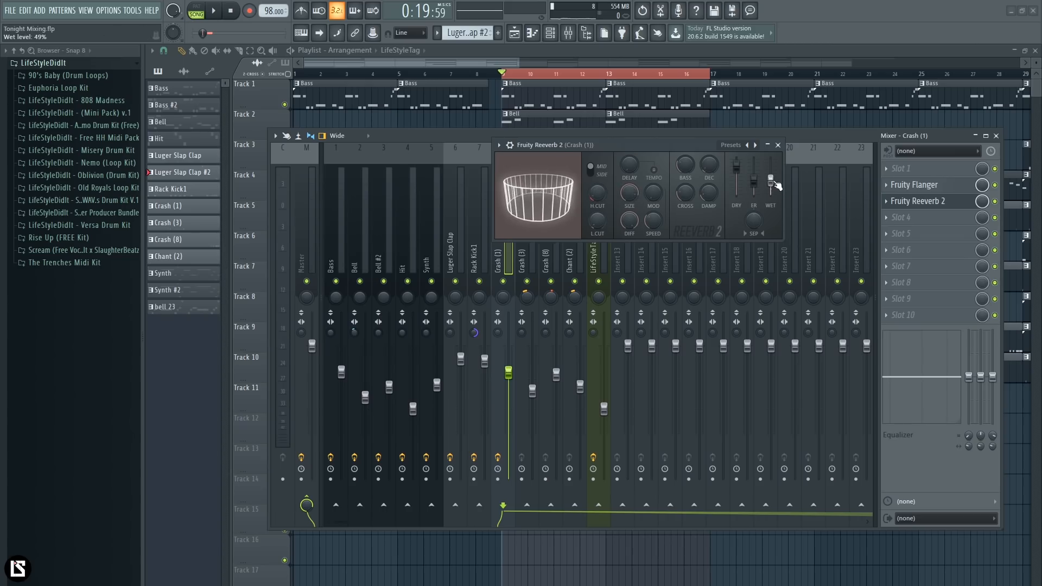
pyautogui.click(510, 322)
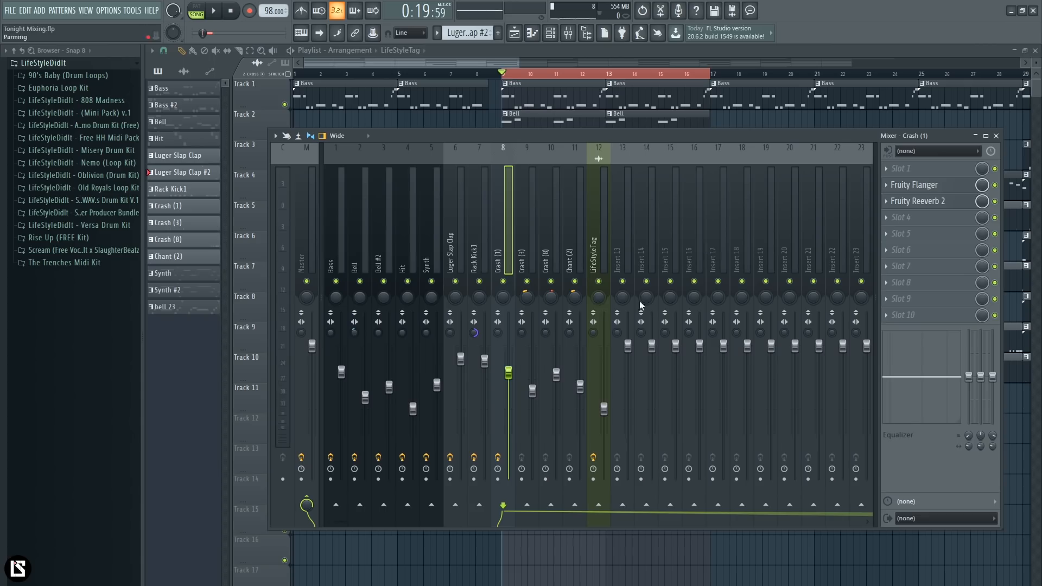
pyautogui.press('space')
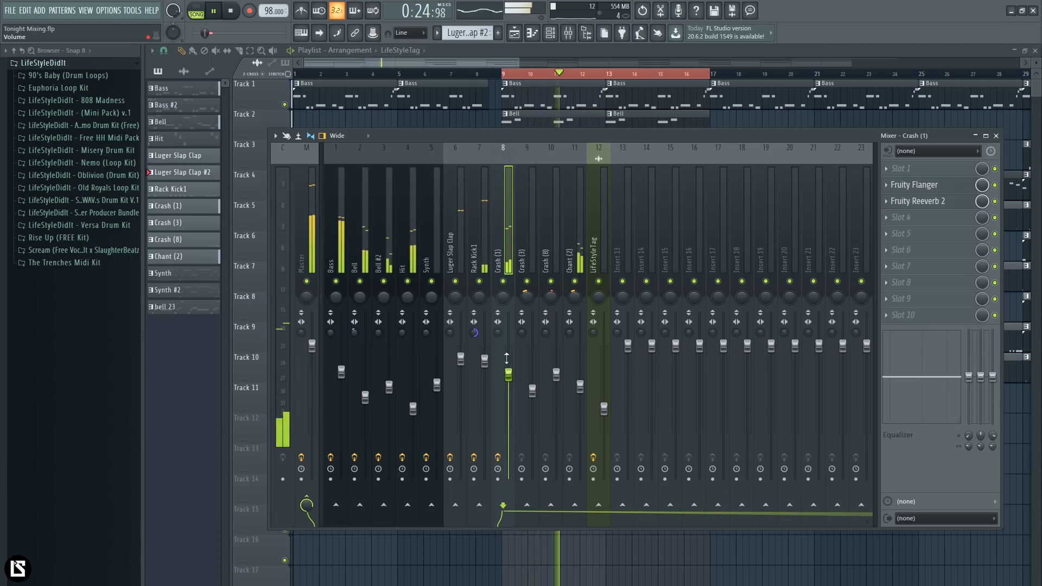
pyautogui.press('space')
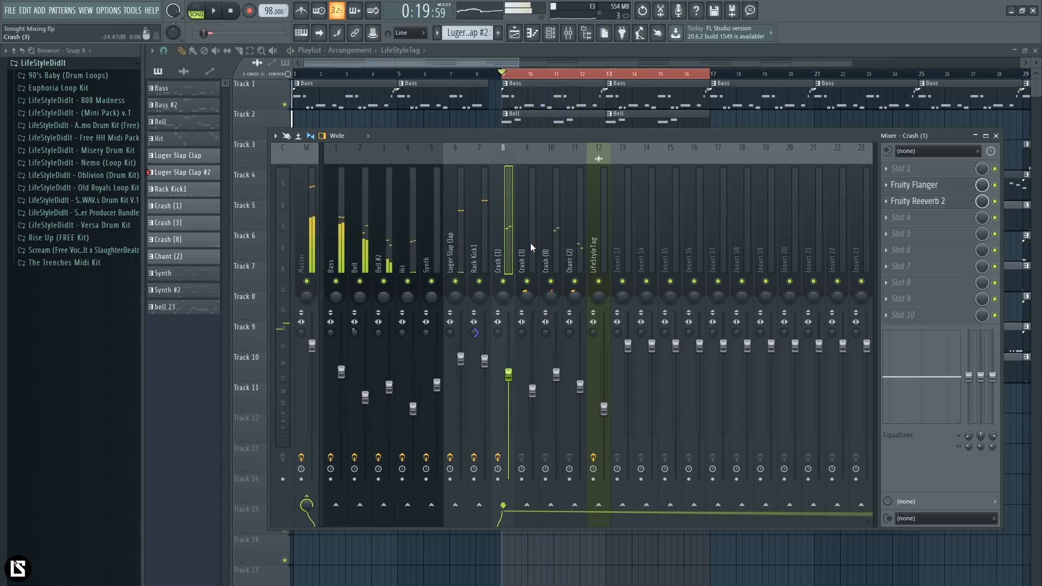
# Load Fruity Delay 3 into slot 2 of the Crash (3) track and set its feedback level to 42.6%.
pyautogui.click(530, 243)
pyautogui.click(896, 186)
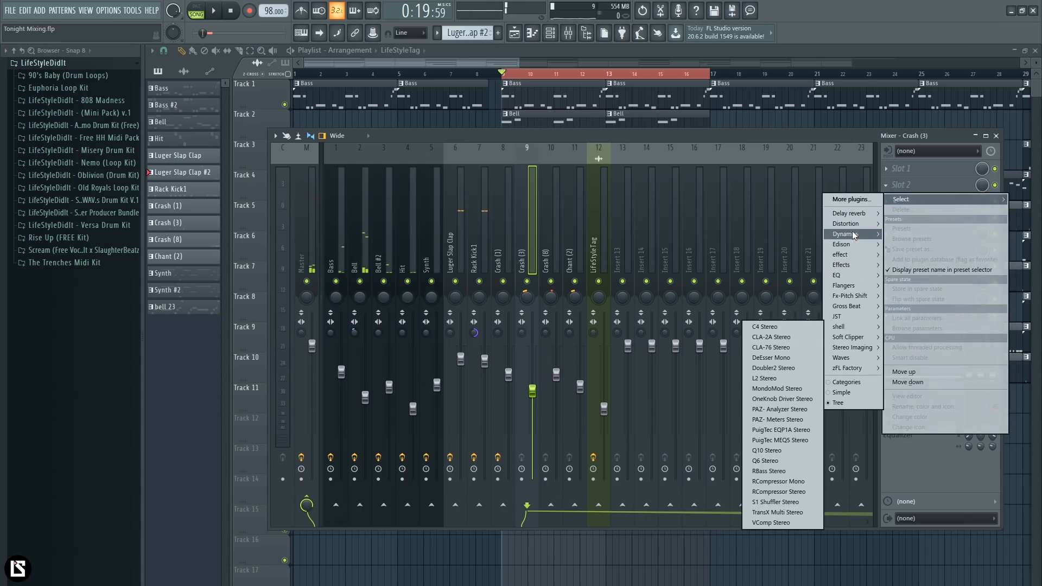
pyautogui.moveTo(854, 216)
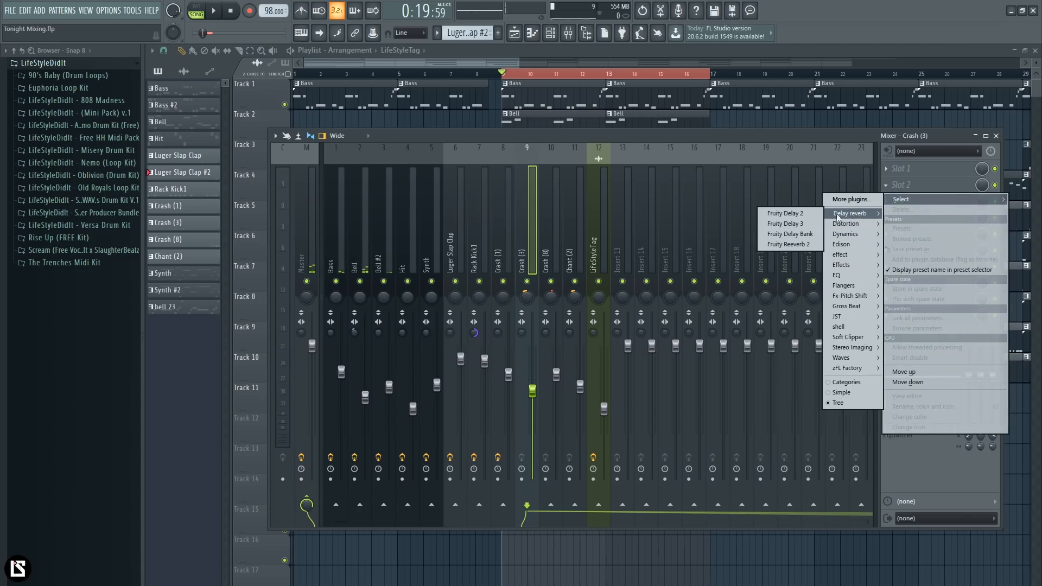
pyautogui.click(803, 224)
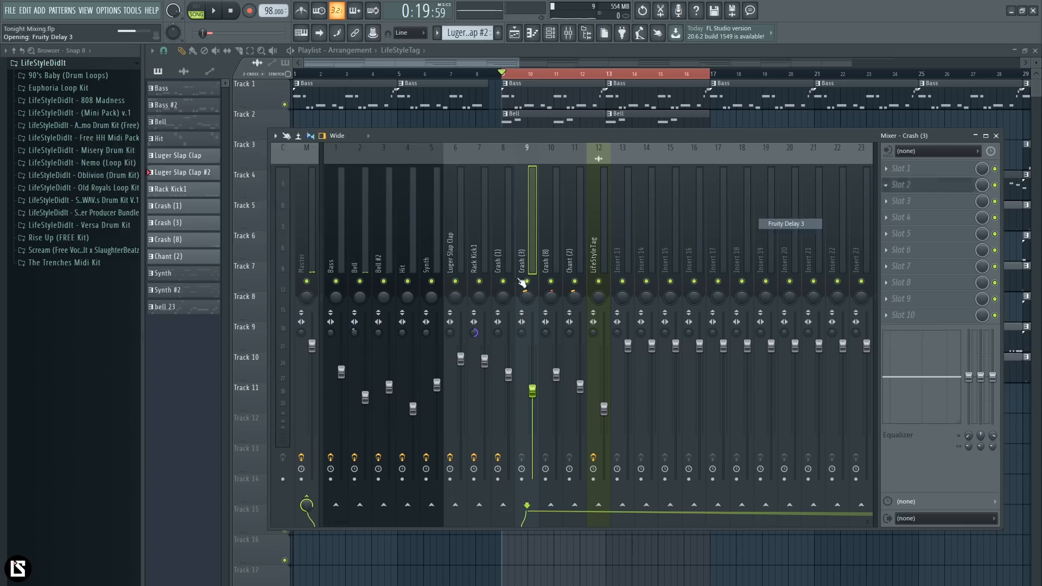
pyautogui.moveTo(317, 128); pyautogui.dragTo(583, 199)
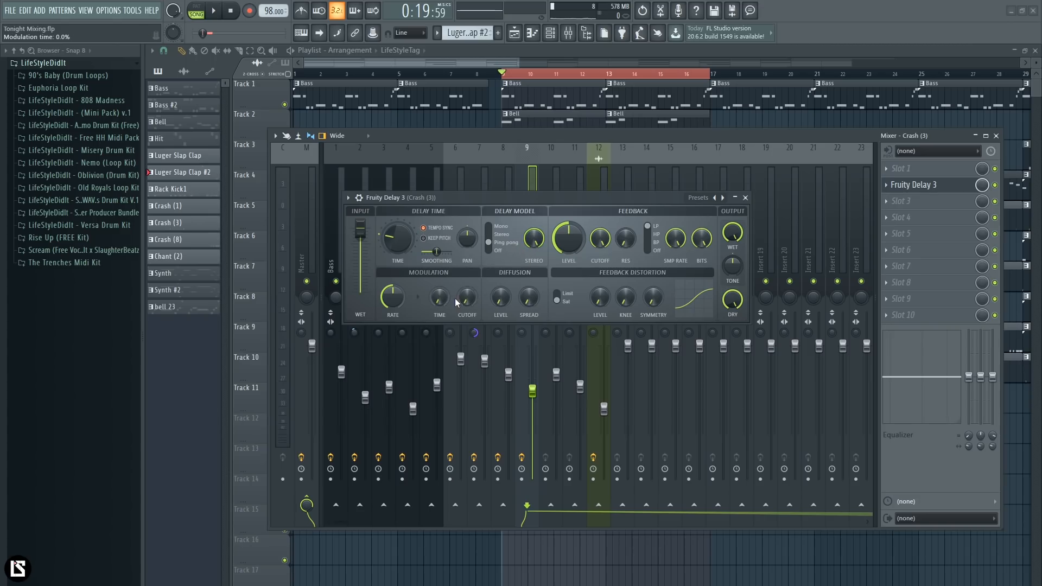
pyautogui.moveTo(569, 237); pyautogui.dragTo(568, 252)
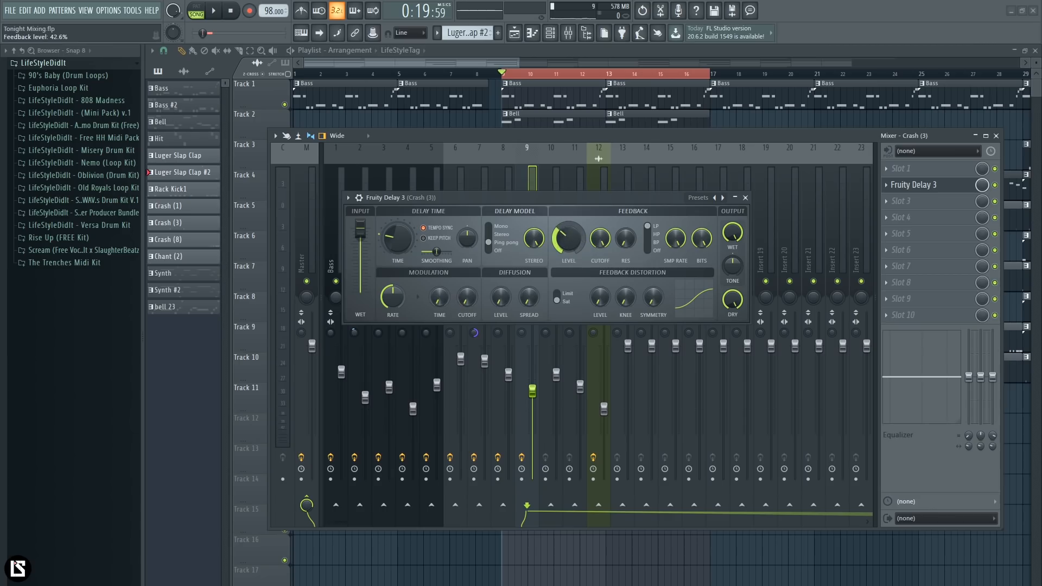
# Audition Crash (3) in solo while setting the delay model to Stereo and lowering the wet output, and close the delay and unsolo the track.
pyautogui.moveTo(641, 194); pyautogui.dragTo(624, 368)
pyautogui.press('space')
pyautogui.moveTo(547, 373); pyautogui.dragTo(562, 301)
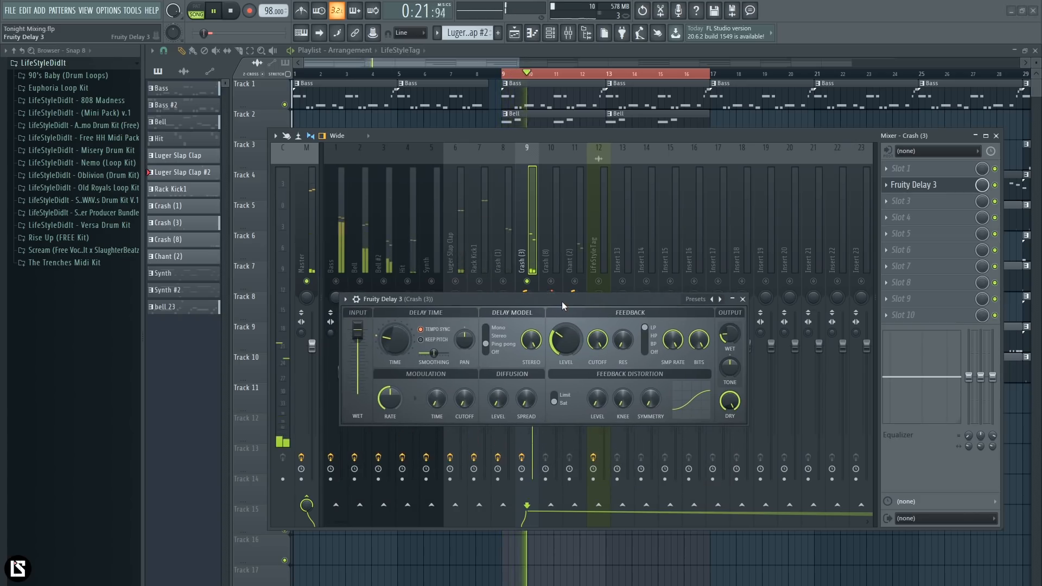
pyautogui.moveTo(562, 301); pyautogui.dragTo(676, 272)
pyautogui.click(609, 309)
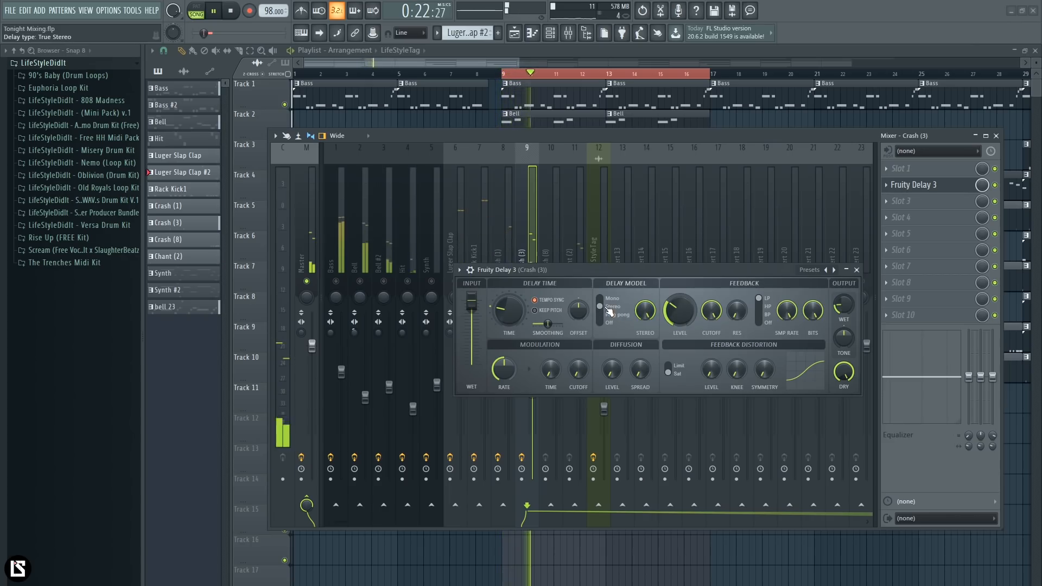
pyautogui.moveTo(845, 305); pyautogui.dragTo(844, 311)
pyautogui.click(857, 270)
pyautogui.press('space')
pyautogui.rightClick(531, 283)
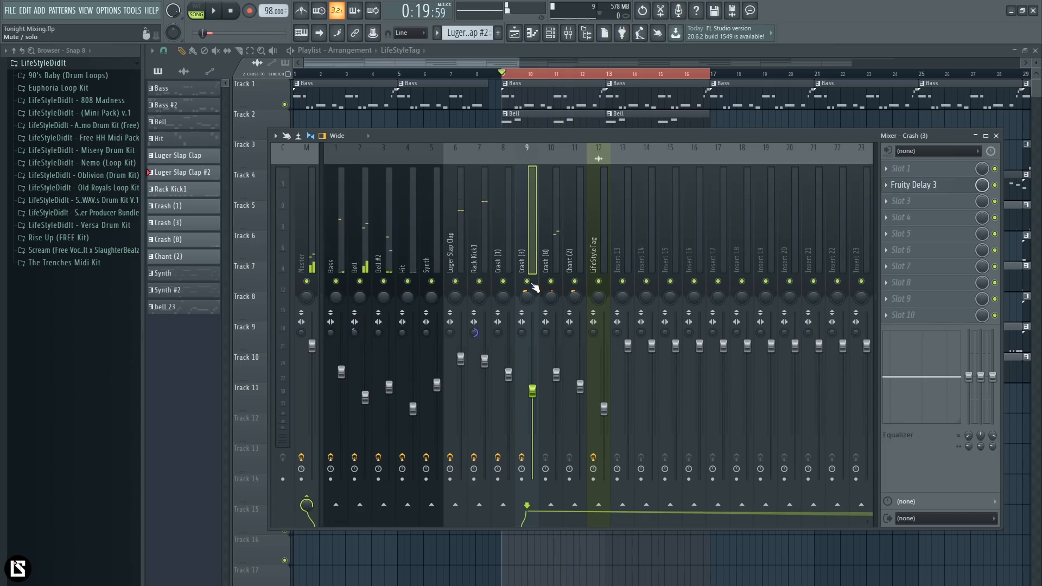
# Play the full mix and compare the effect slots of the Crash (1) and Crash (8) tracks.
pyautogui.press('space')
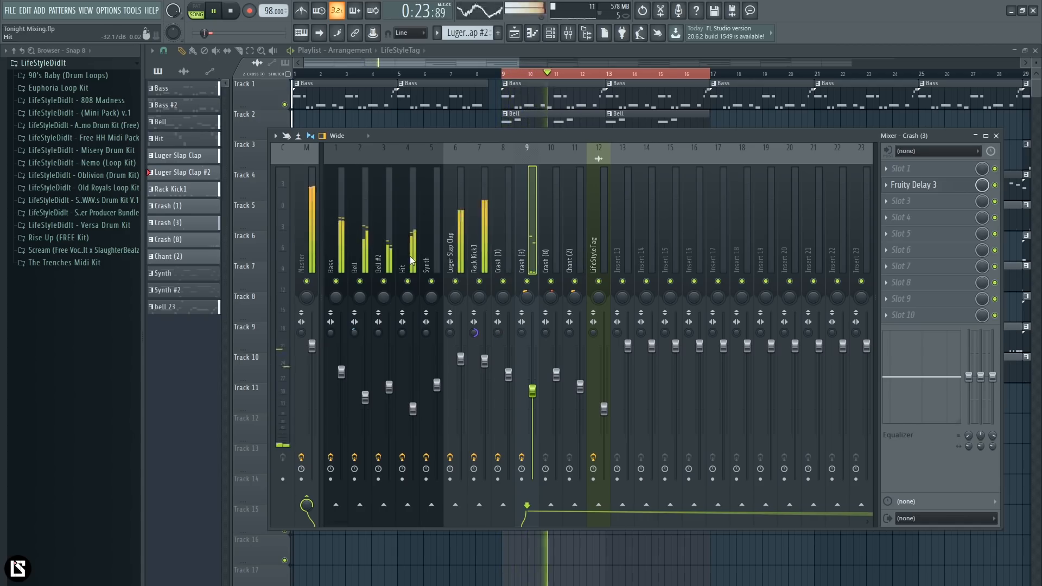
pyautogui.click(510, 254)
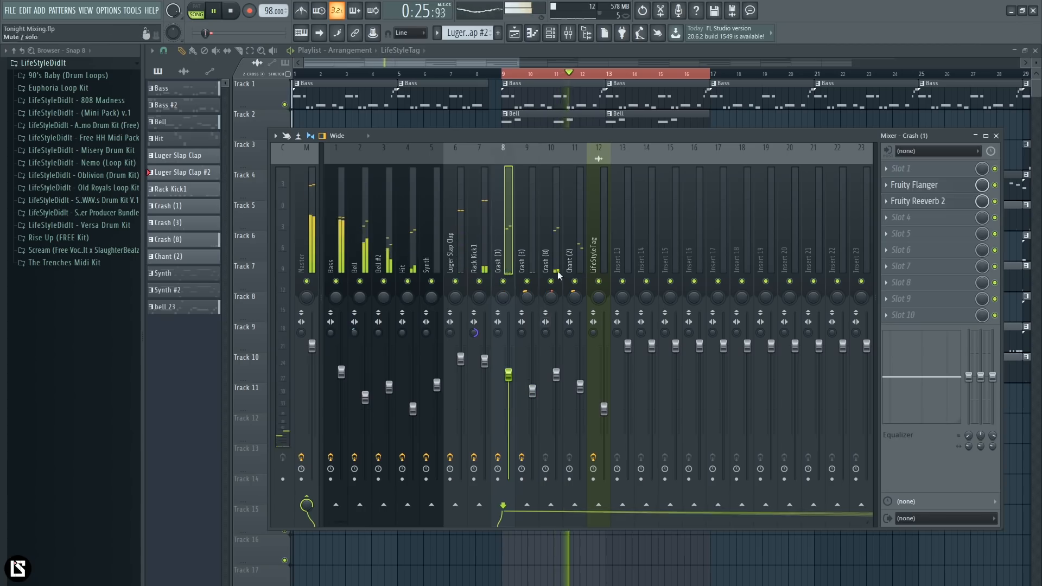
pyautogui.click(557, 254)
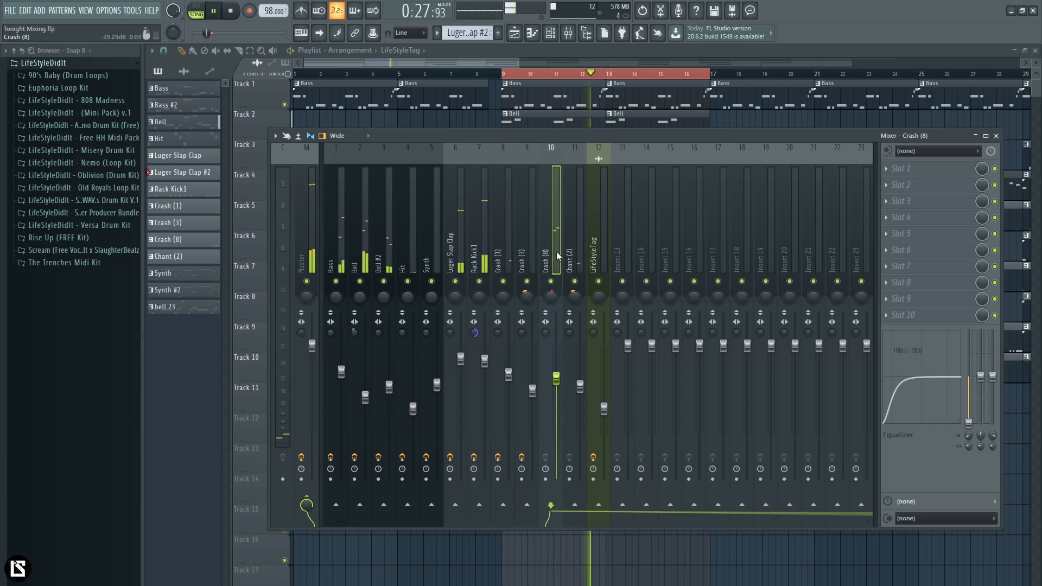
pyautogui.click(513, 256)
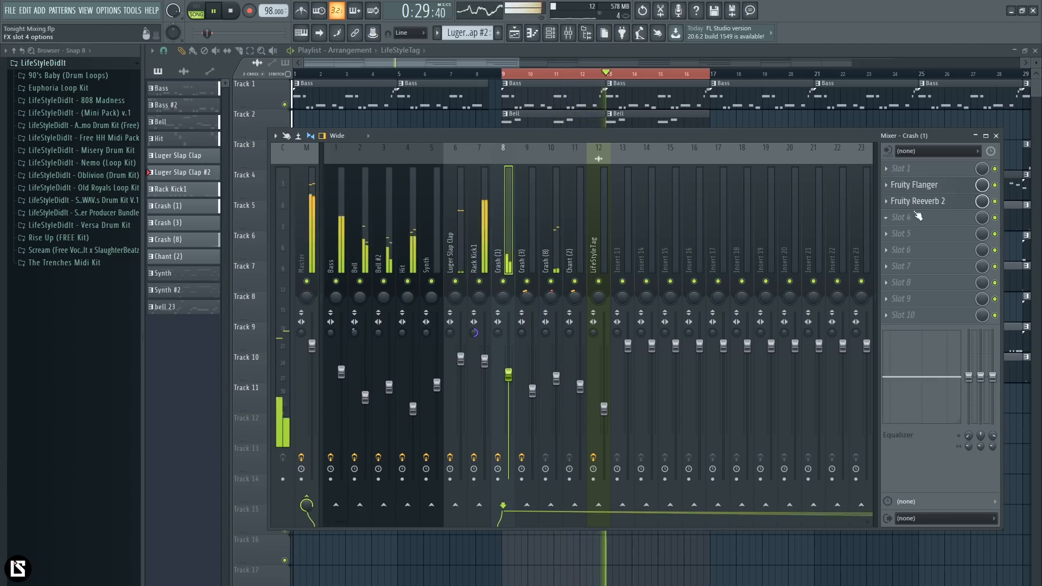
# Copy the Fruity Flanger with its settings from Crash (1) to Crash (8), close it, and lower the Crash (8) volume during playback.
pyautogui.click(887, 184)
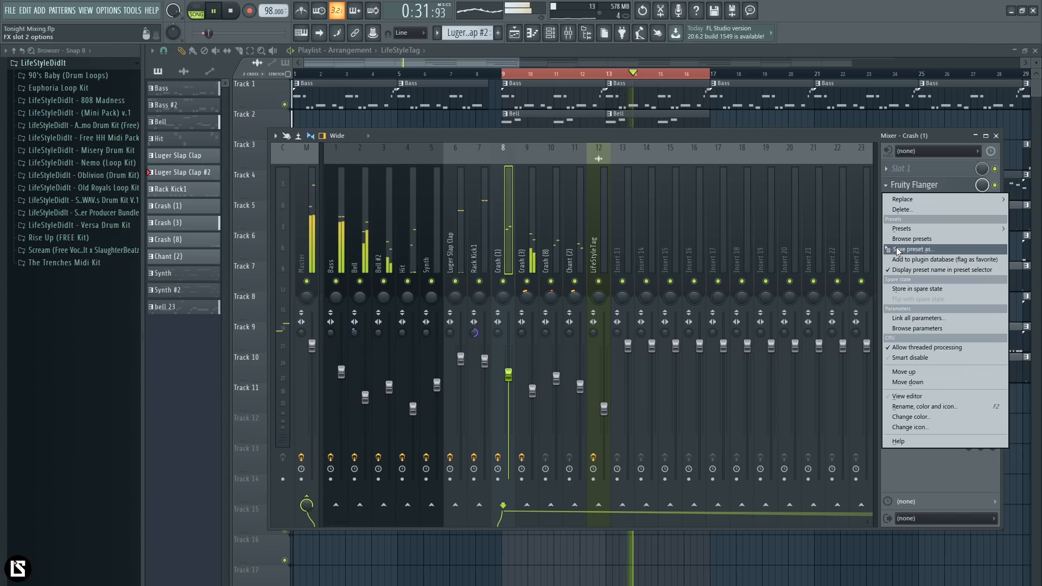
pyautogui.press('Escape')
pyautogui.press('space')
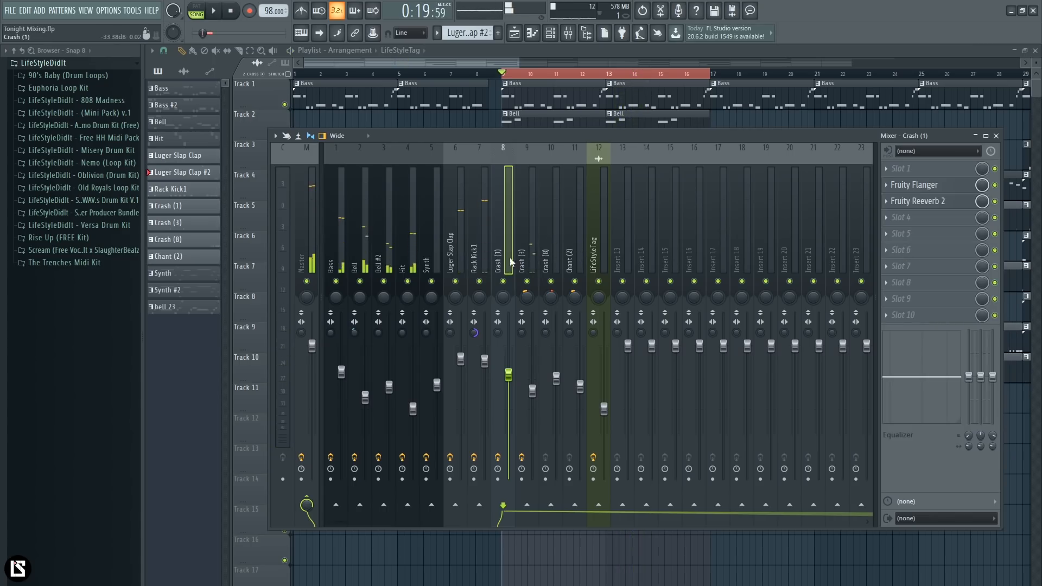
pyautogui.click(887, 185)
pyautogui.moveTo(912, 249); pyautogui.dragTo(552, 264)
pyautogui.press('space')
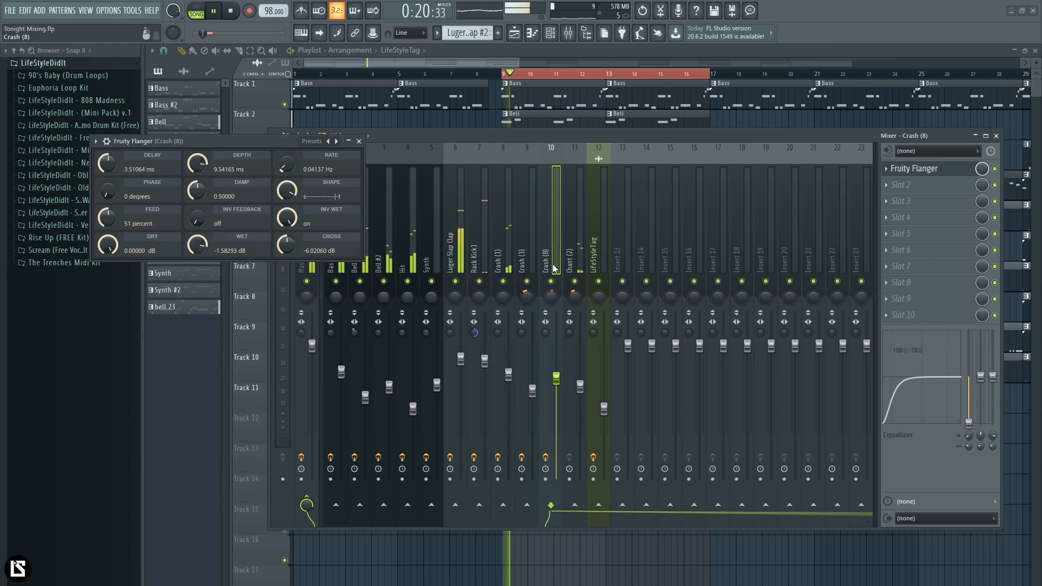
pyautogui.click(358, 141)
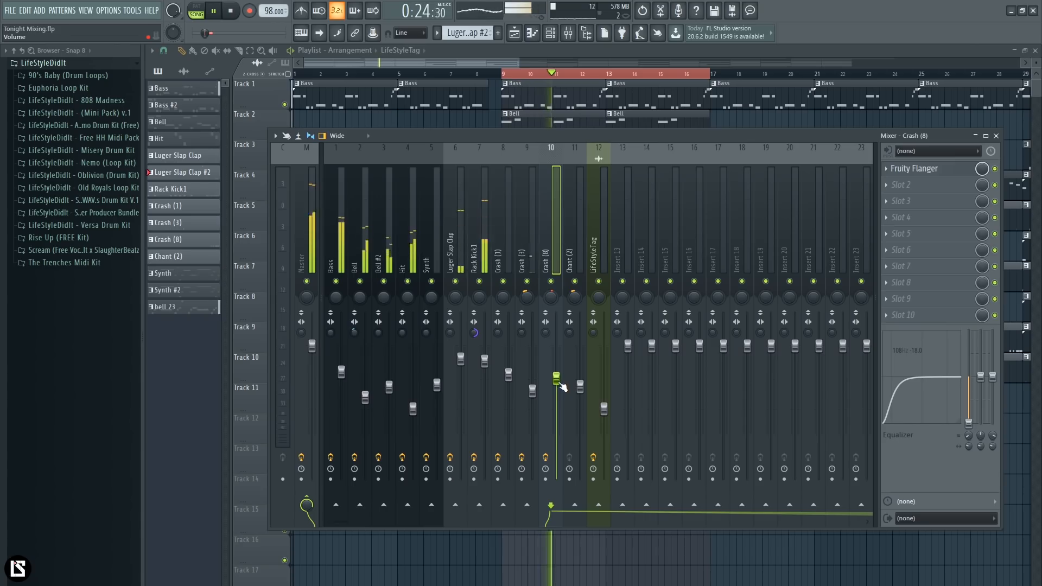
pyautogui.moveTo(558, 382); pyautogui.dragTo(558, 389)
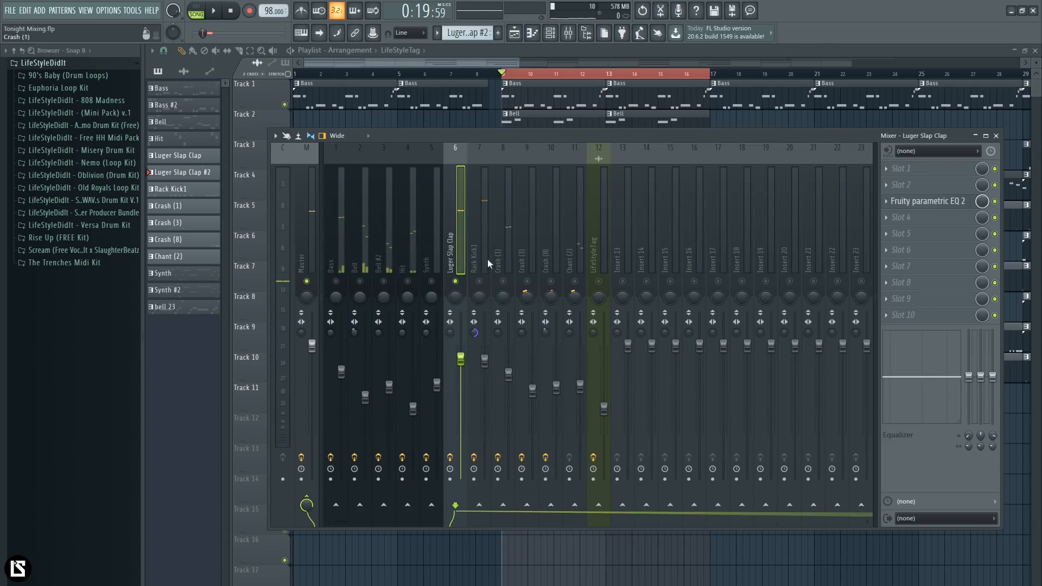
# Load HalfTime into slot 4 of the Luger Slap Clap track and set its loop length to 1/4.
pyautogui.click(906, 220)
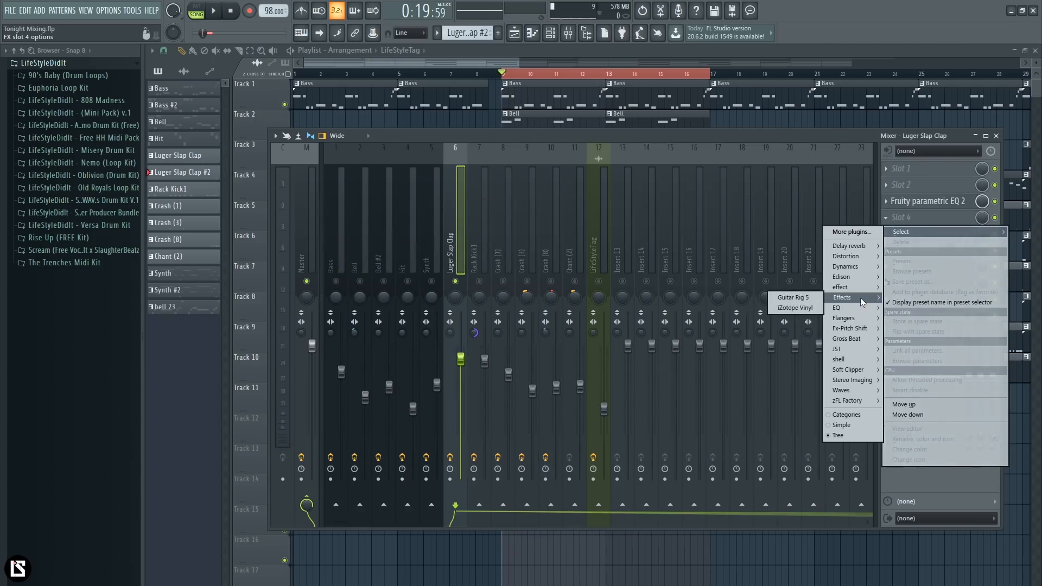
pyautogui.moveTo(862, 276)
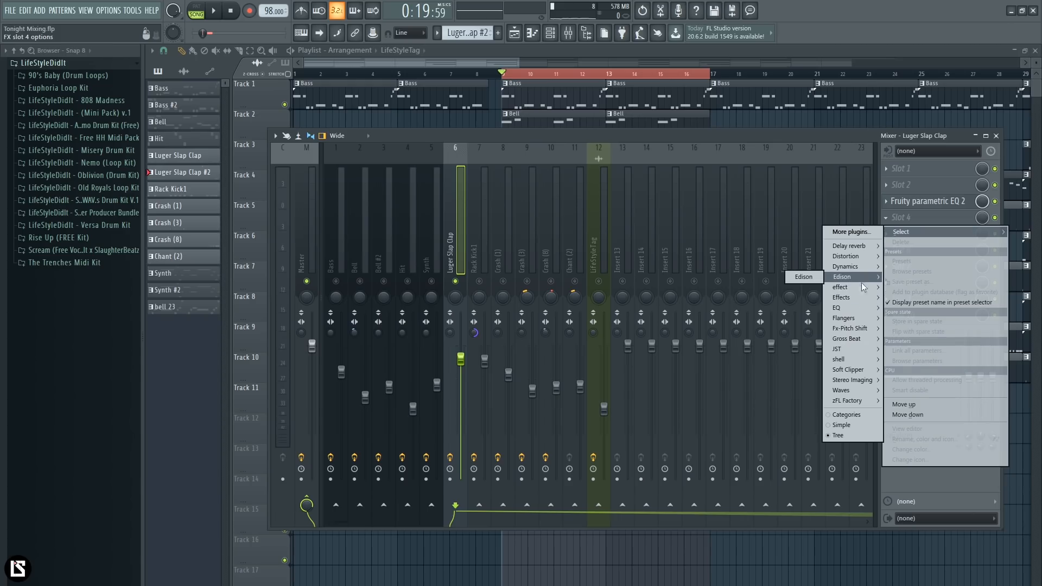
pyautogui.moveTo(860, 332)
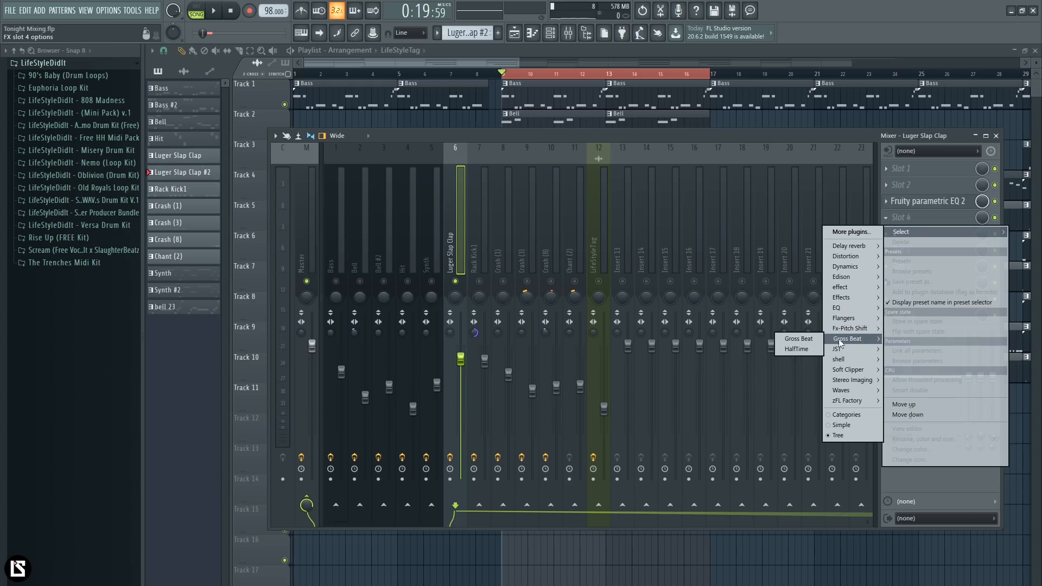
pyautogui.click(798, 349)
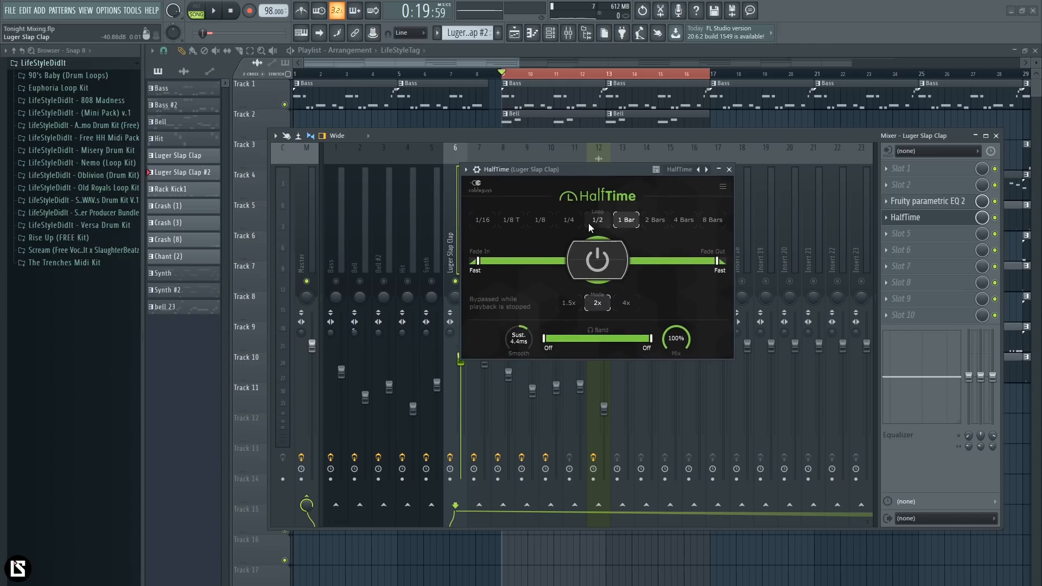
pyautogui.click(567, 221)
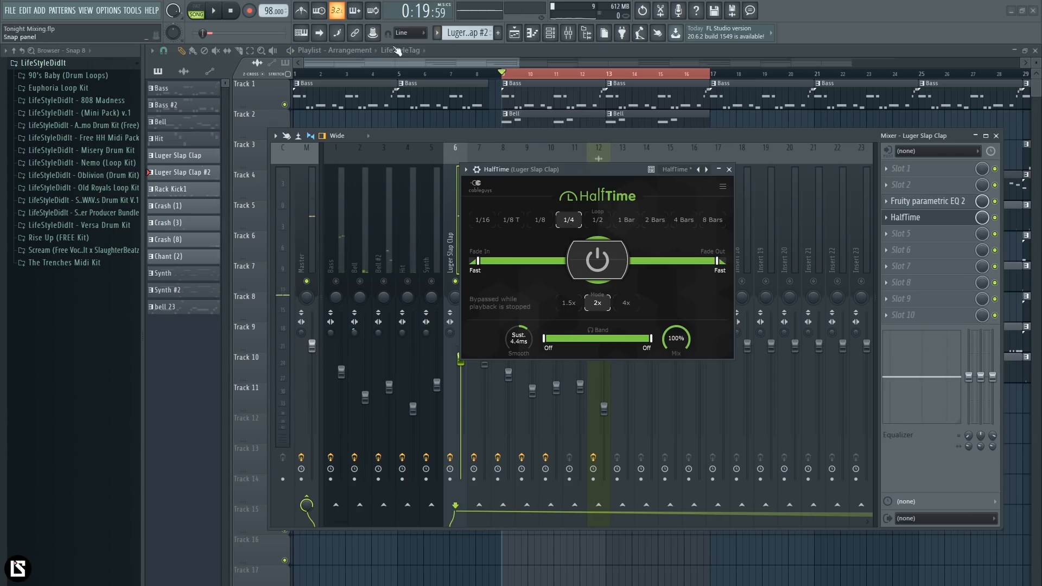
# Narrow the HalfTime band to 217 Hz–672 Hz during playback while trying a 1/8 loop length.
pyautogui.click(223, 15)
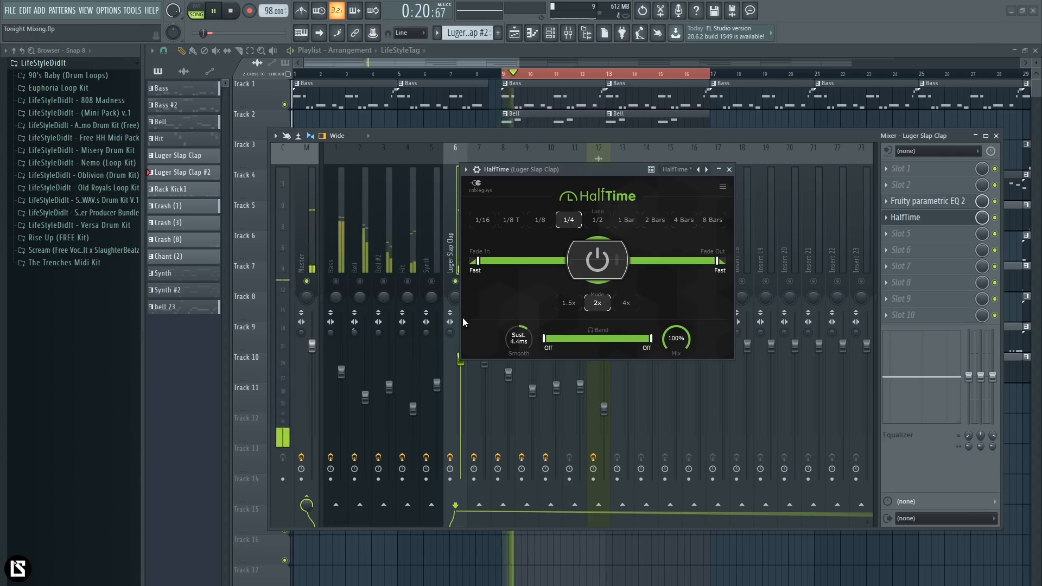
pyautogui.moveTo(543, 339); pyautogui.dragTo(548, 339)
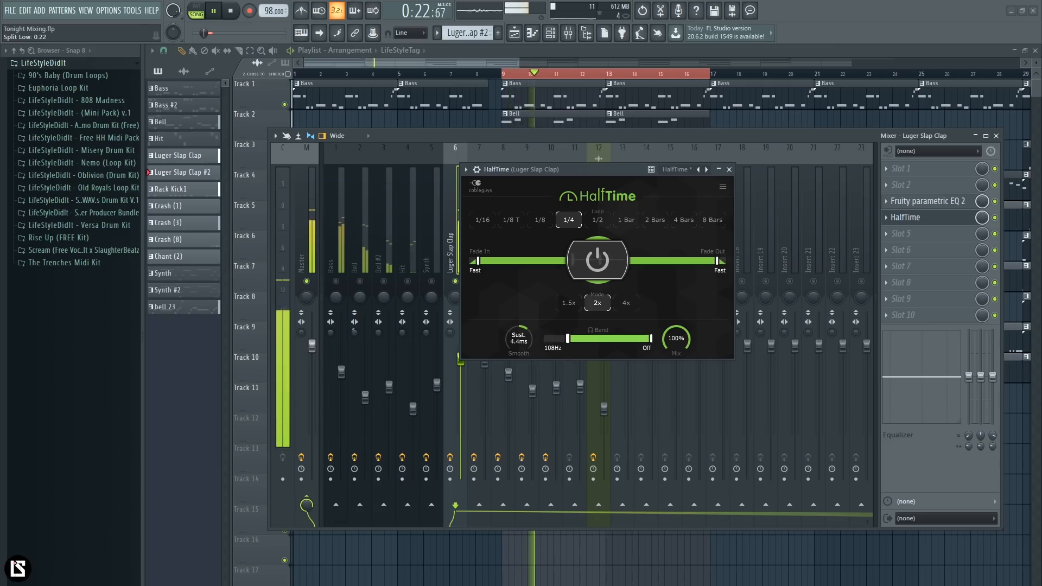
pyautogui.moveTo(652, 338); pyautogui.dragTo(582, 339)
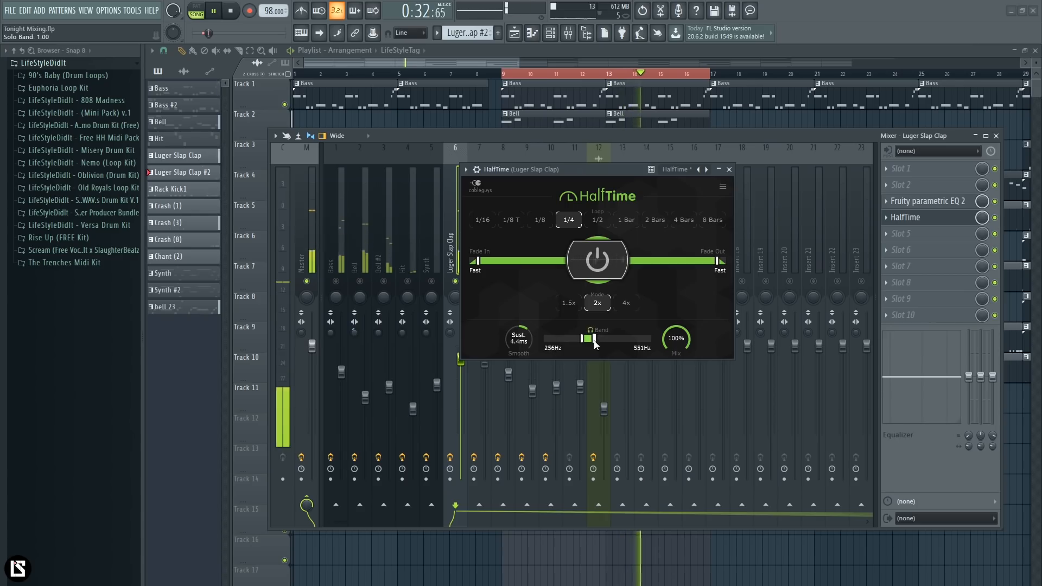
pyautogui.click(545, 221)
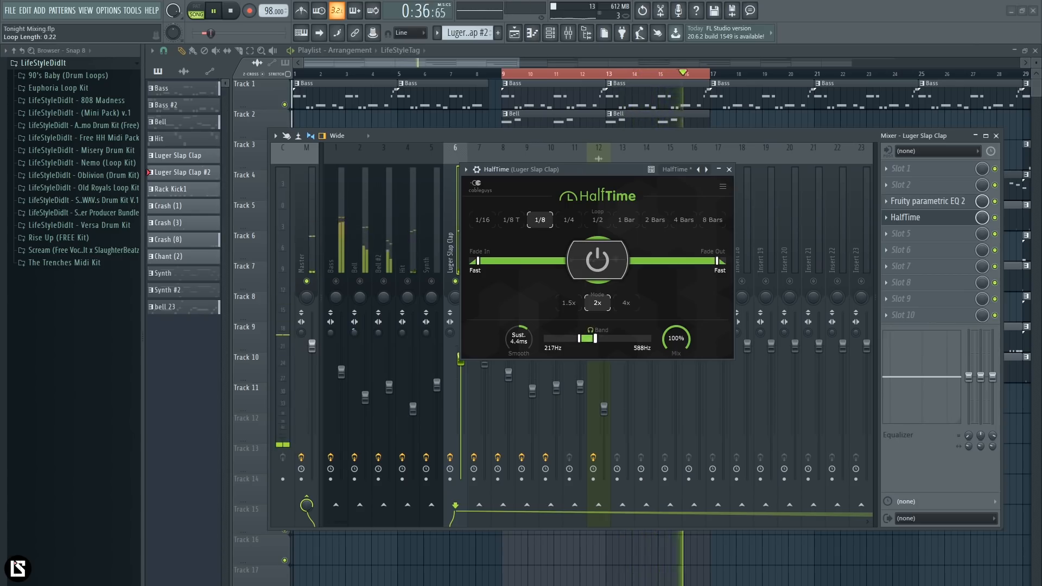
pyautogui.moveTo(605, 338); pyautogui.dragTo(598, 339)
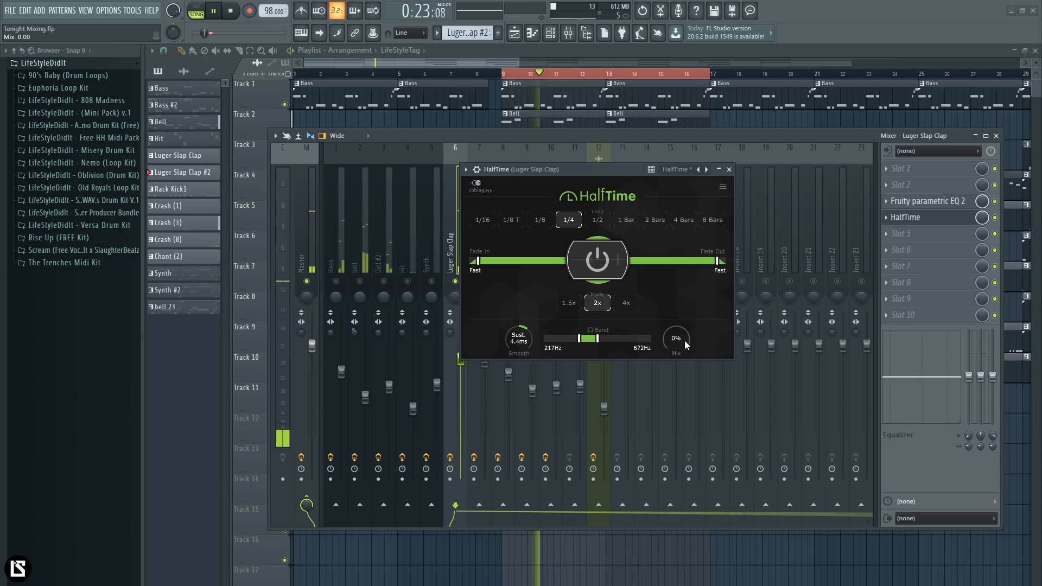
# Set the HalfTime mix to 2% and its band to 196 Hz–1.07 kHz, and close the plugin and stop playback.
pyautogui.moveTo(675, 338); pyautogui.dragTo(675, 339)
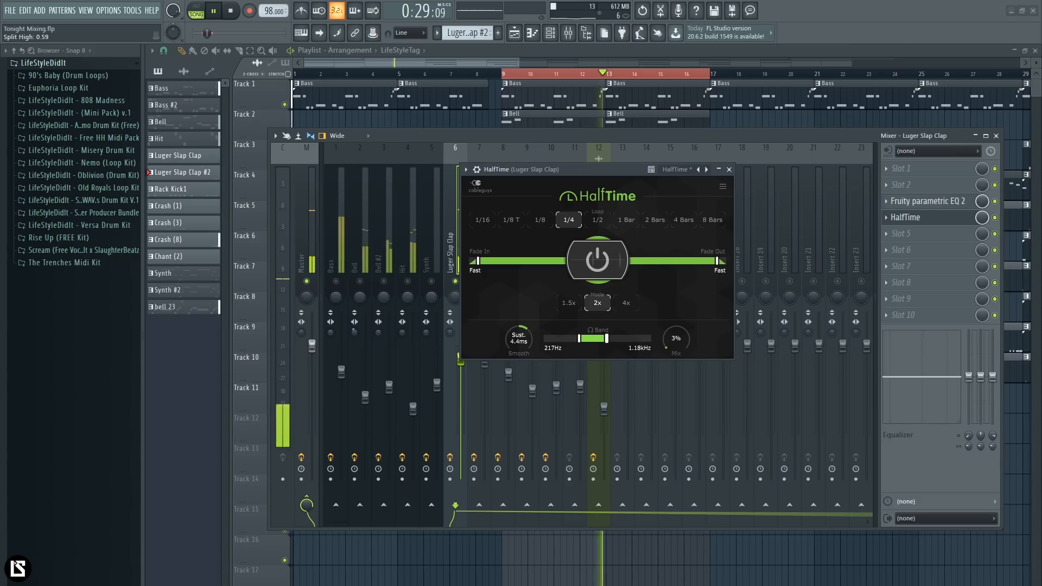
pyautogui.moveTo(607, 338); pyautogui.dragTo(580, 339)
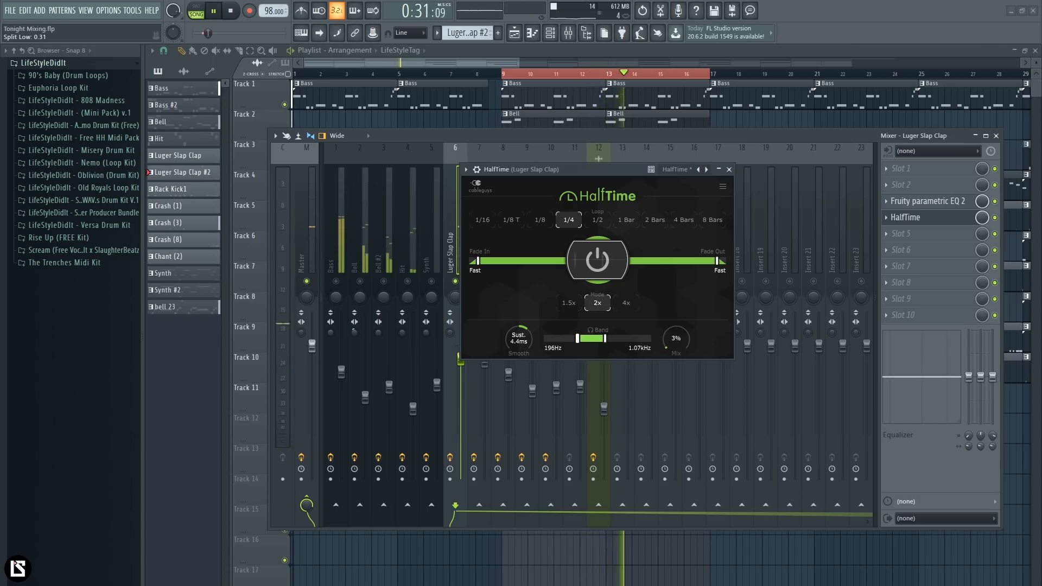
pyautogui.moveTo(676, 339); pyautogui.dragTo(677, 338)
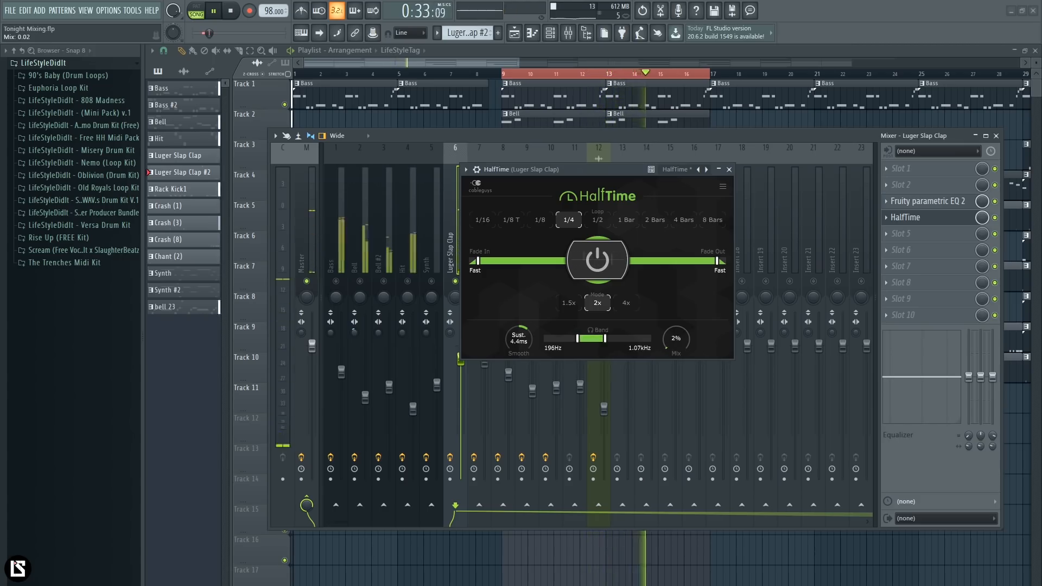
pyautogui.click(729, 169)
pyautogui.press('space')
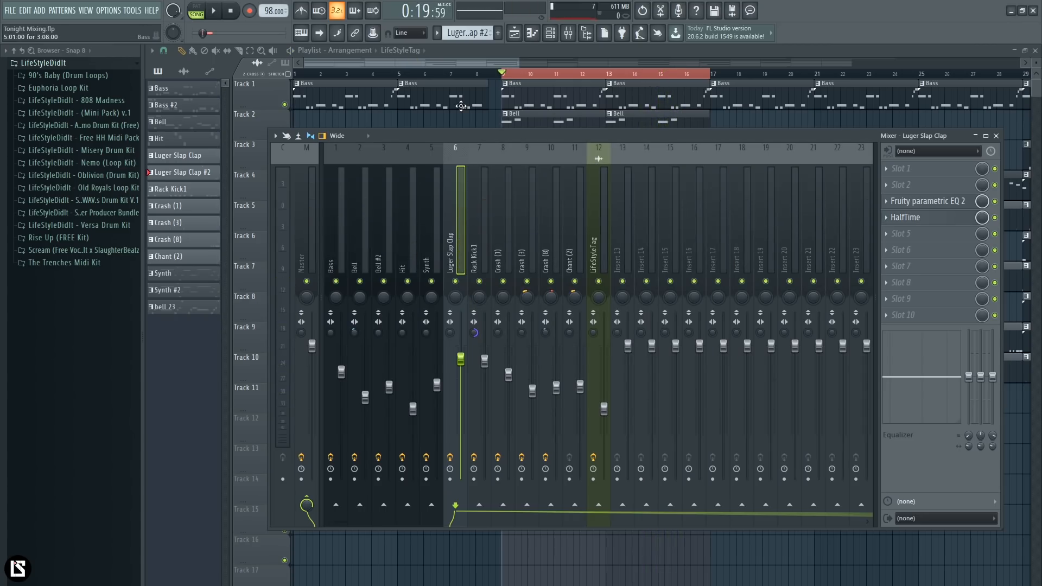